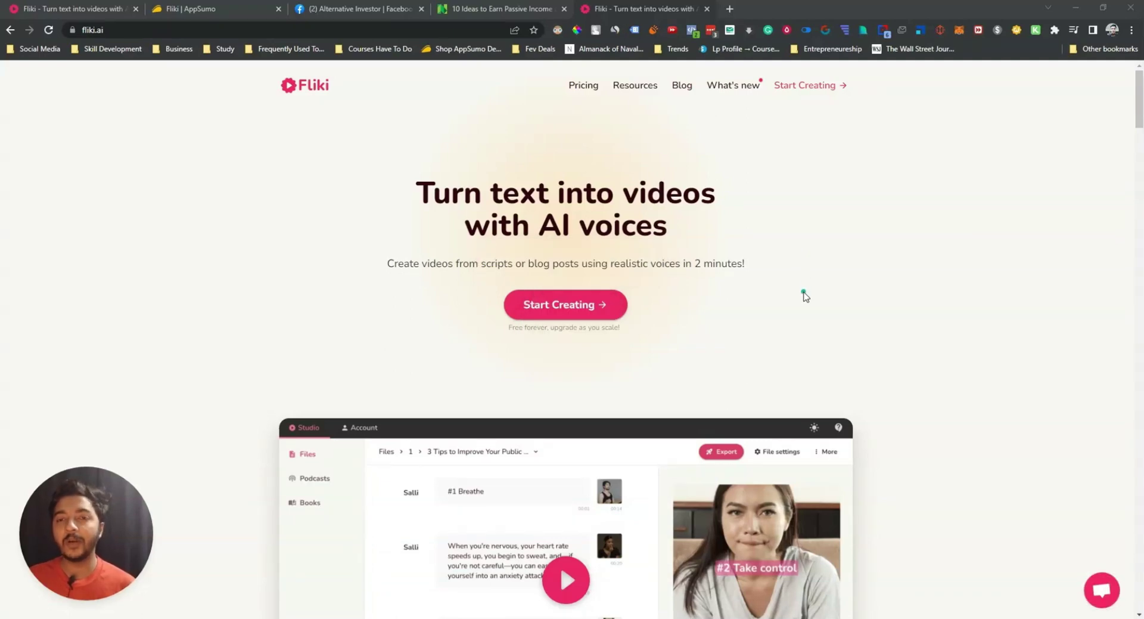
Step: Look over the NerdWallet article and Alternative Investor Facebook page, then return to Fliki
click(510, 13)
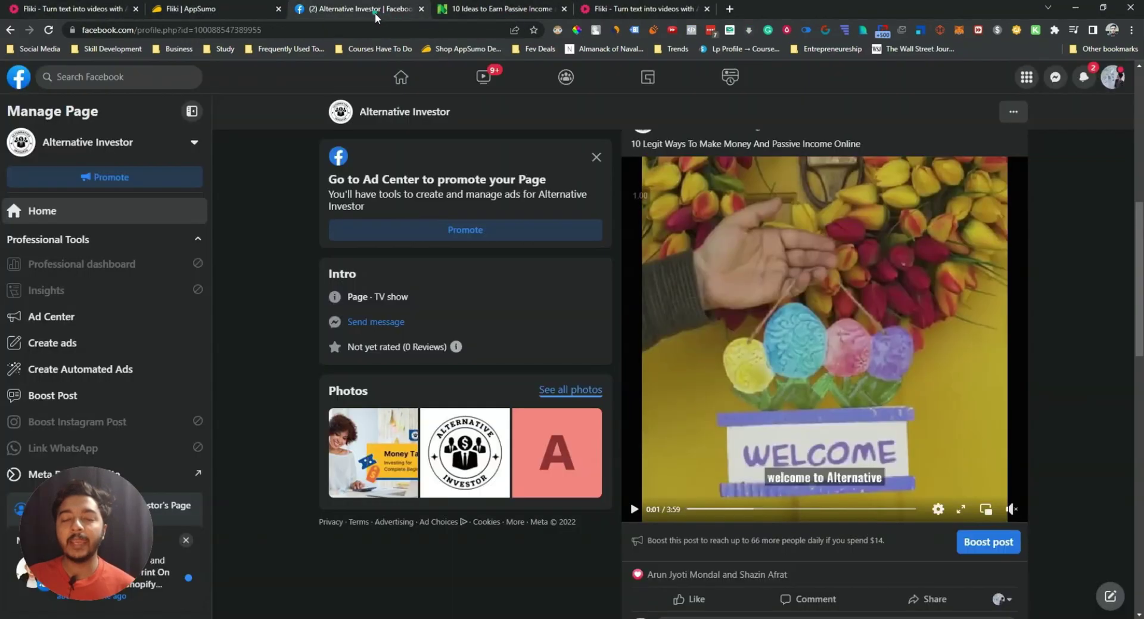
click(375, 13)
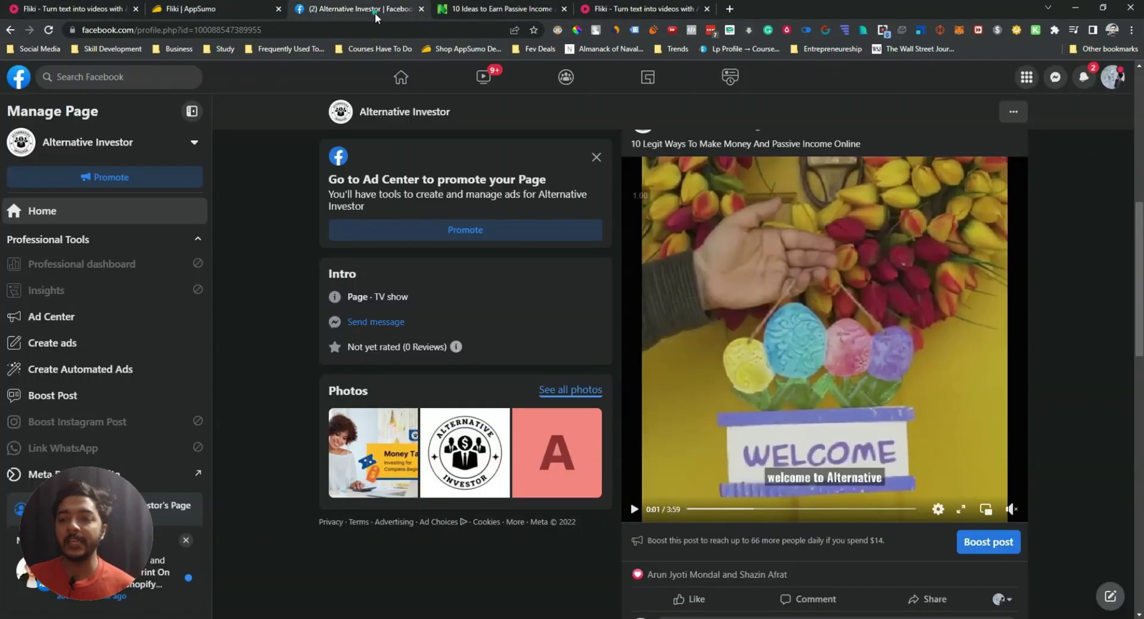
click(599, 13)
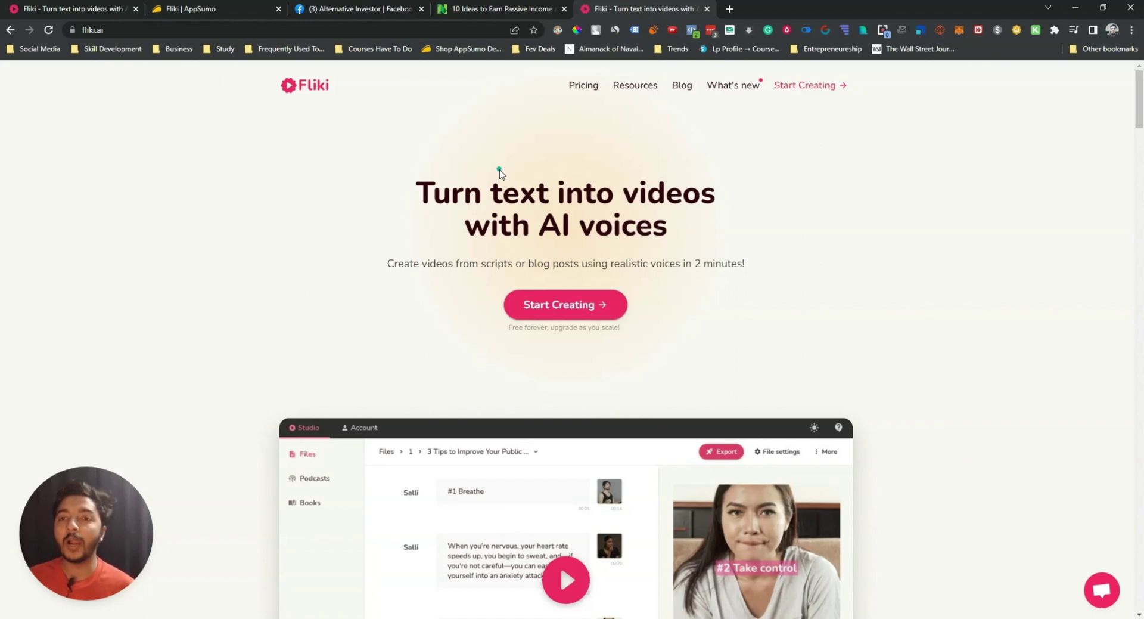
Step: Copy the NerdWallet passive-income article's web address and switch to Fliki Studio
click(487, 10)
click(370, 30)
right_click(370, 31)
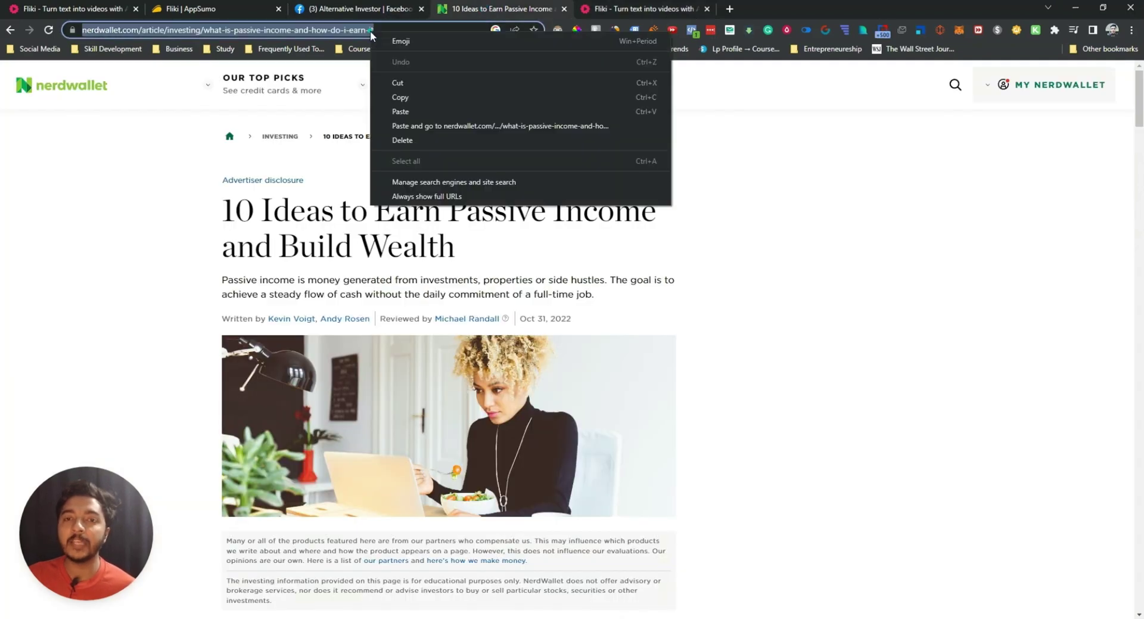
click(774, 345)
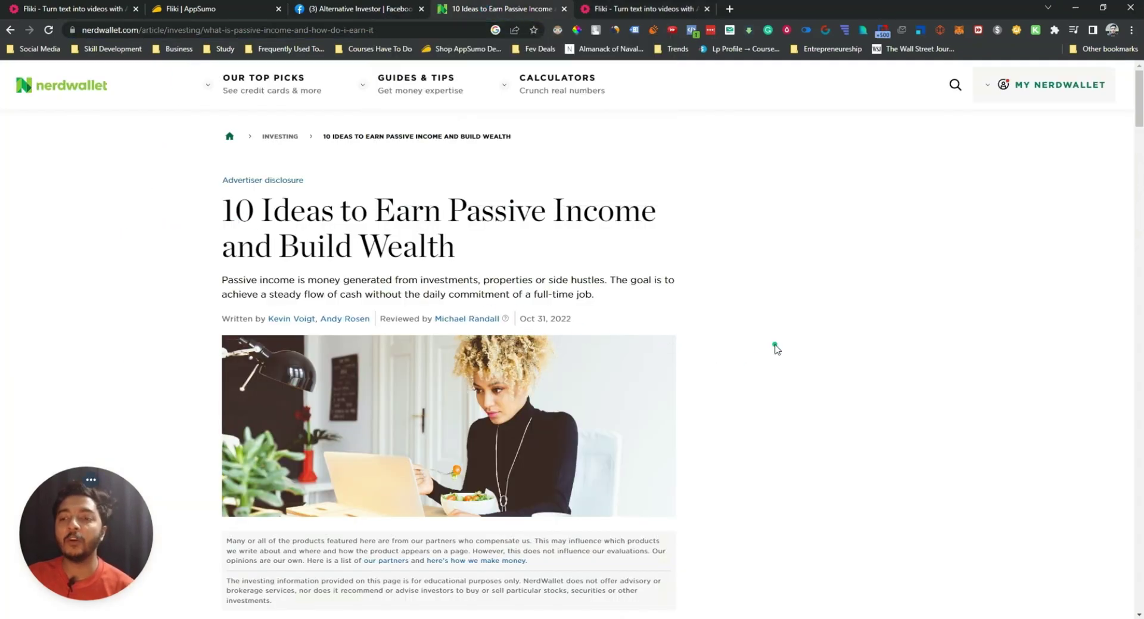
scroll(775, 346, down, 5)
scroll(774, 348, up, 5)
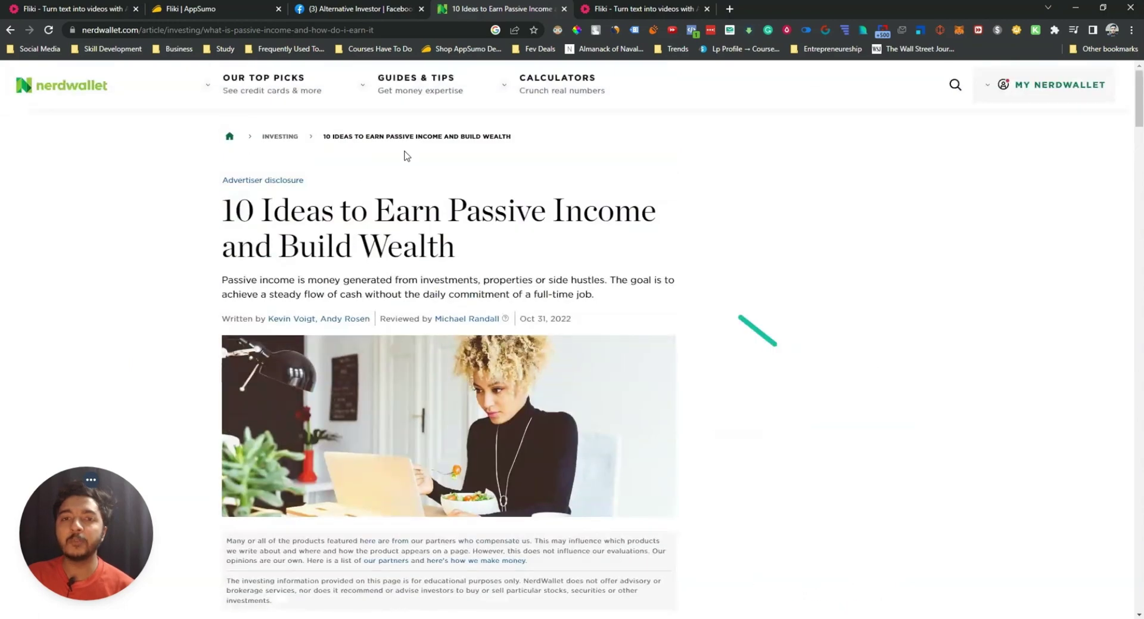
right_click(245, 33)
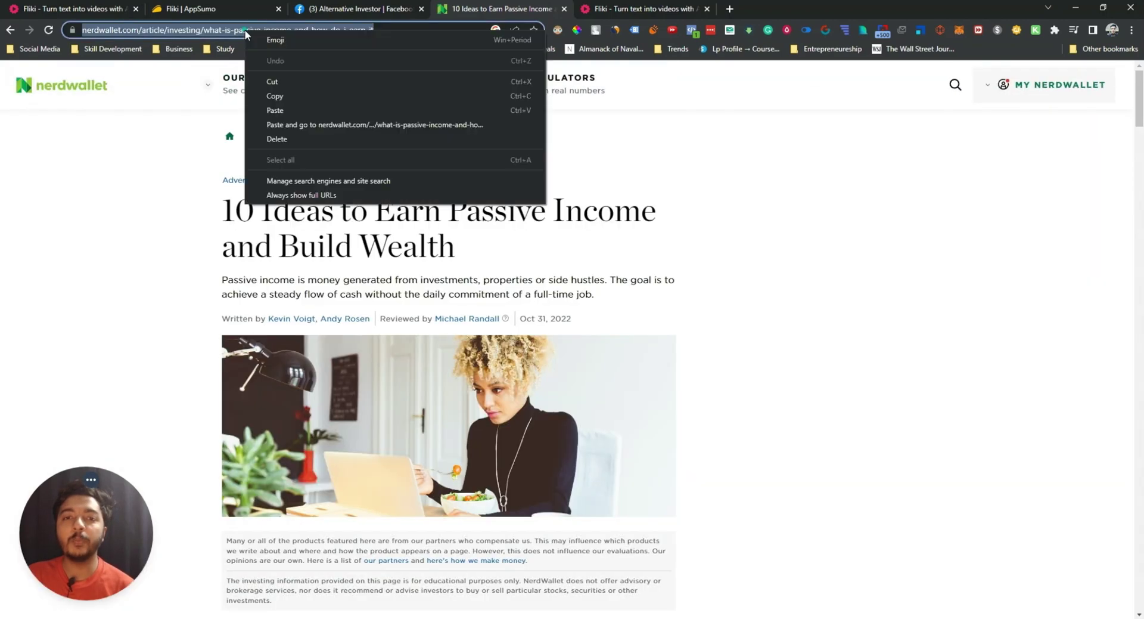
click(280, 97)
mouse_move(280, 95)
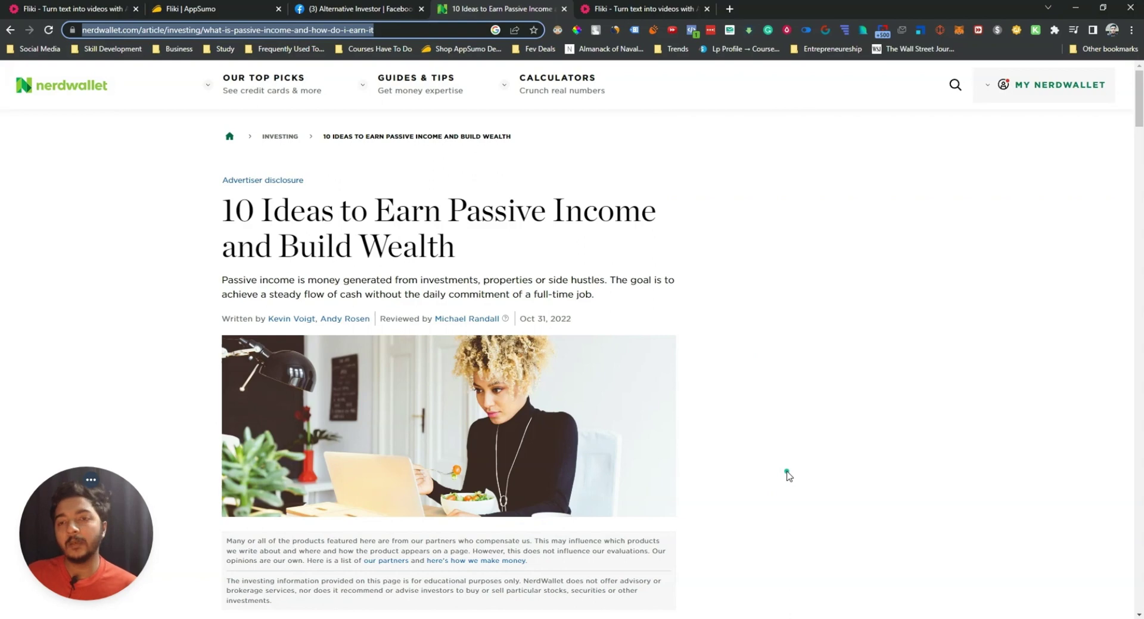
click(45, 9)
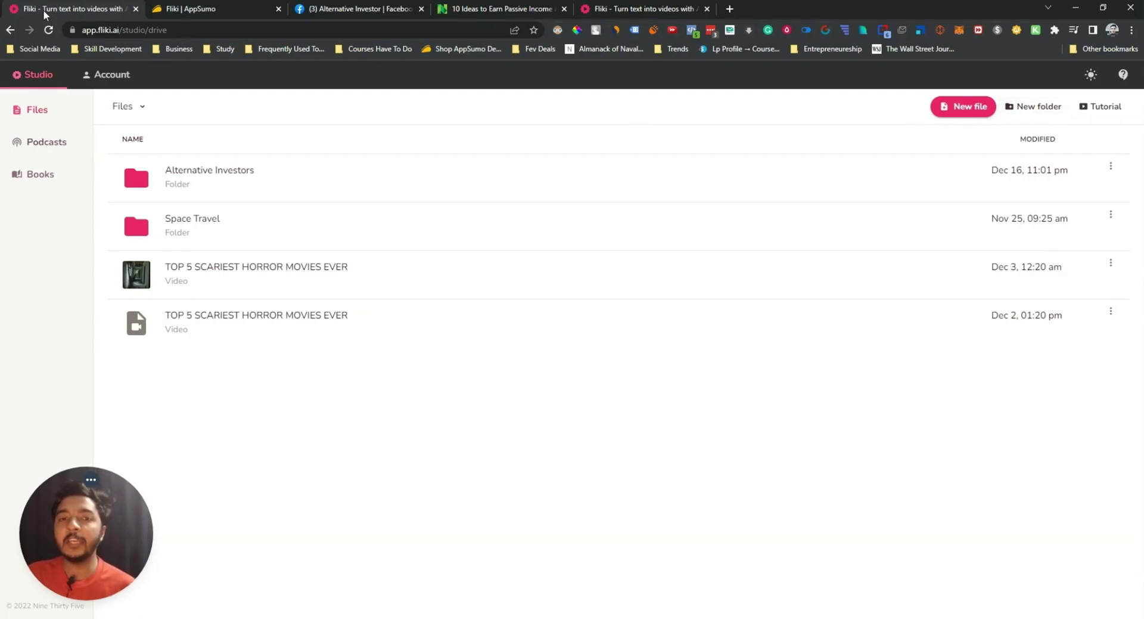
Step: Copy the article's web address a second time and go back to the Studio file list
click(503, 9)
click(258, 30)
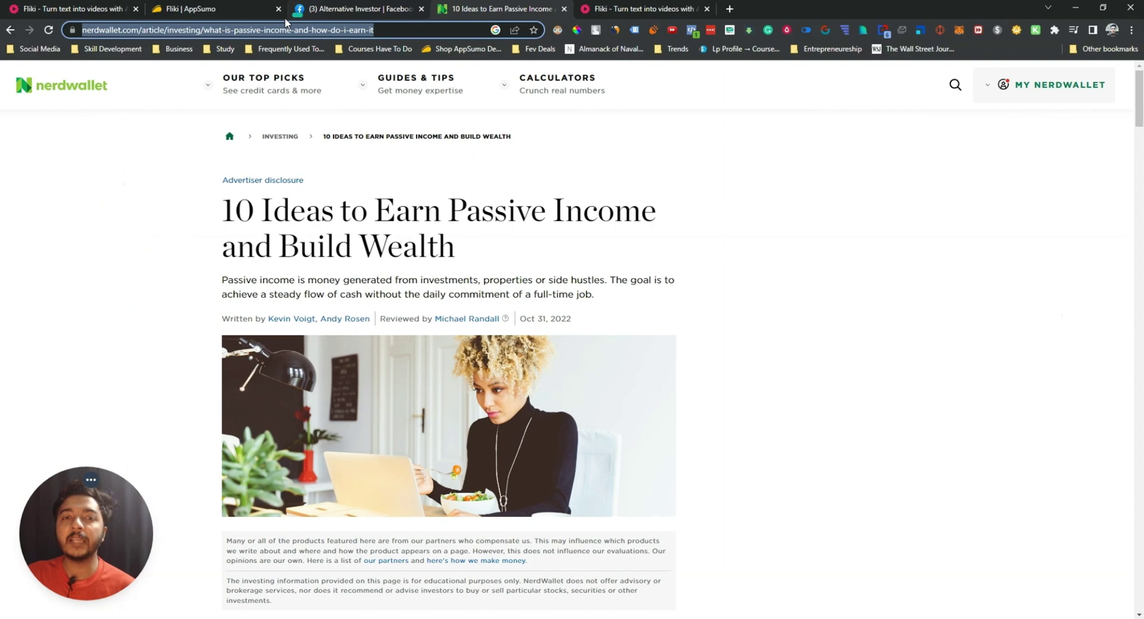
right_click(258, 31)
click(278, 91)
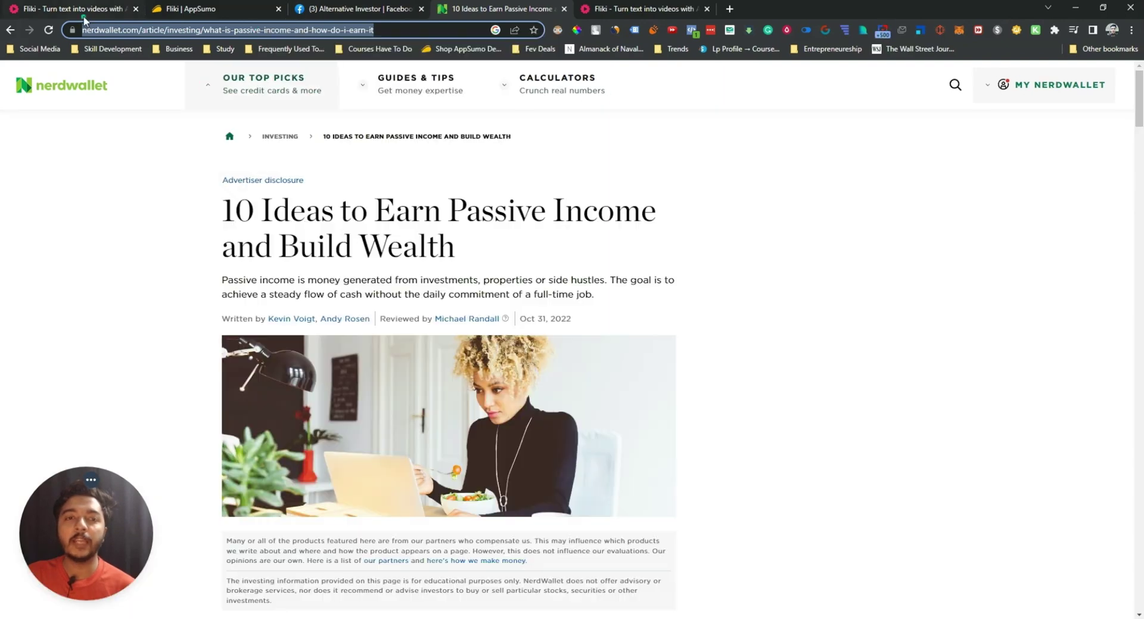
click(84, 11)
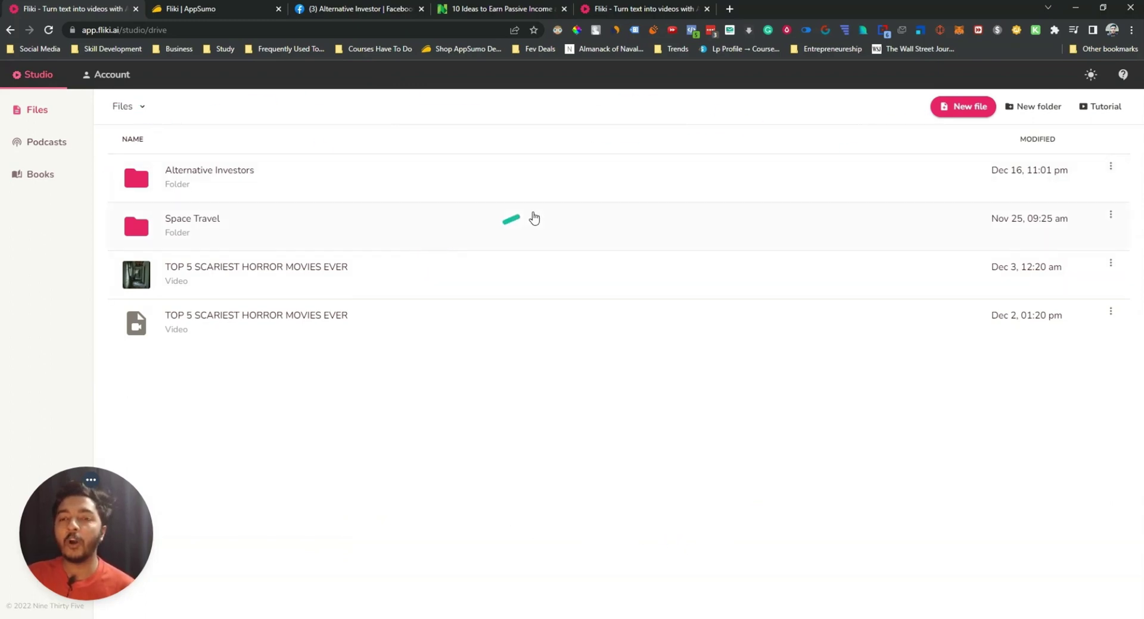
Step: Create a new Video-type file named 'Video Purpose' and open its editor
click(970, 107)
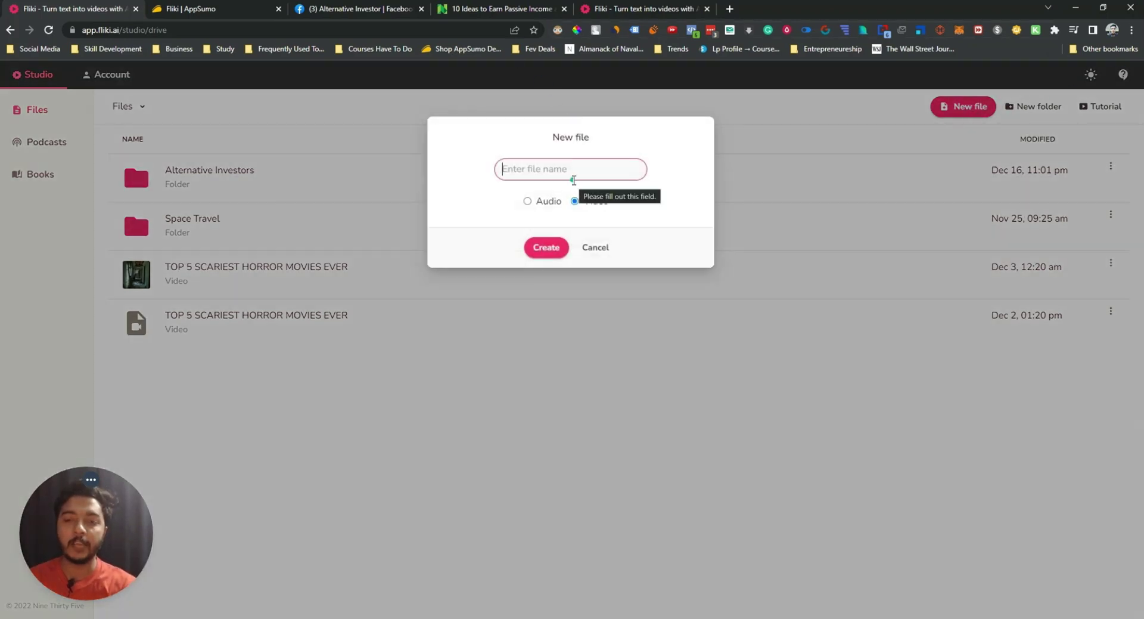
text(Video)
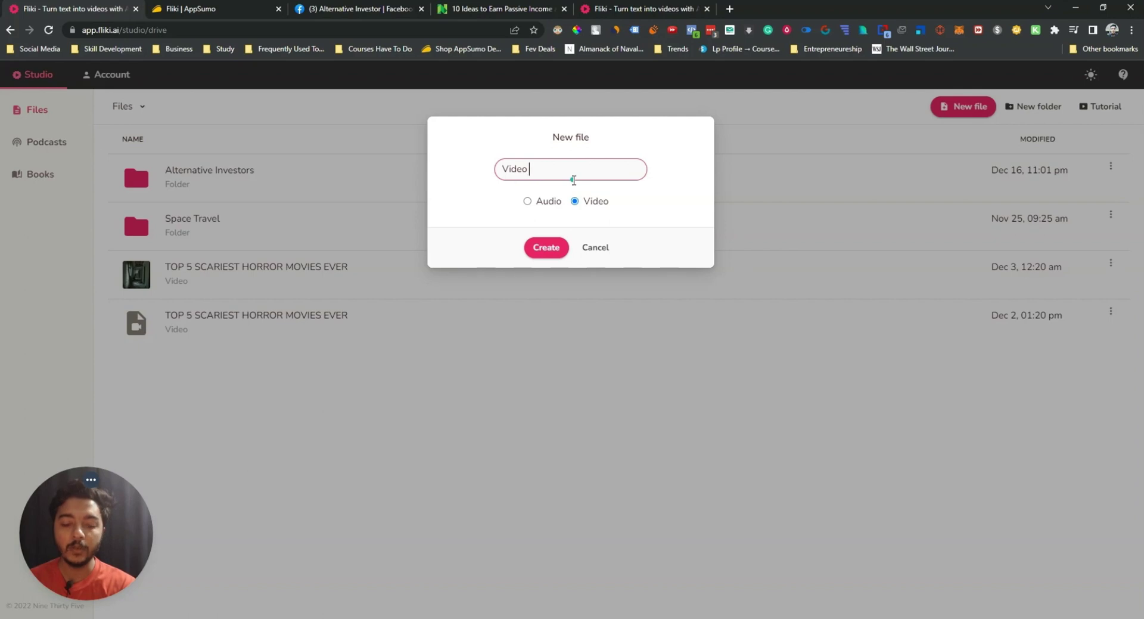
text( Pur)
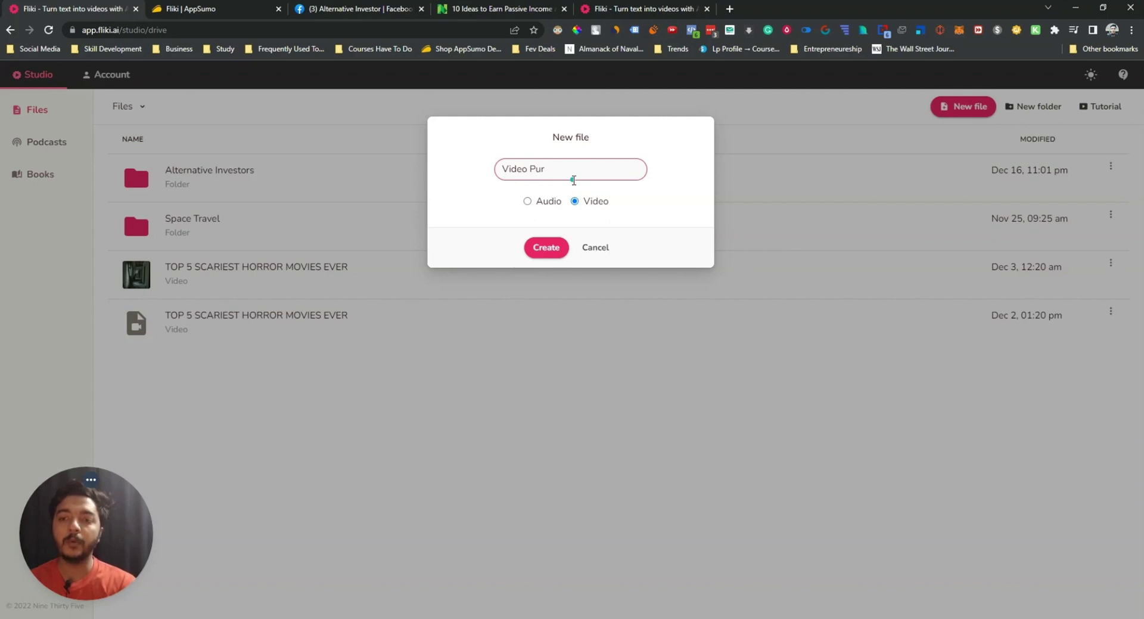
text(pose)
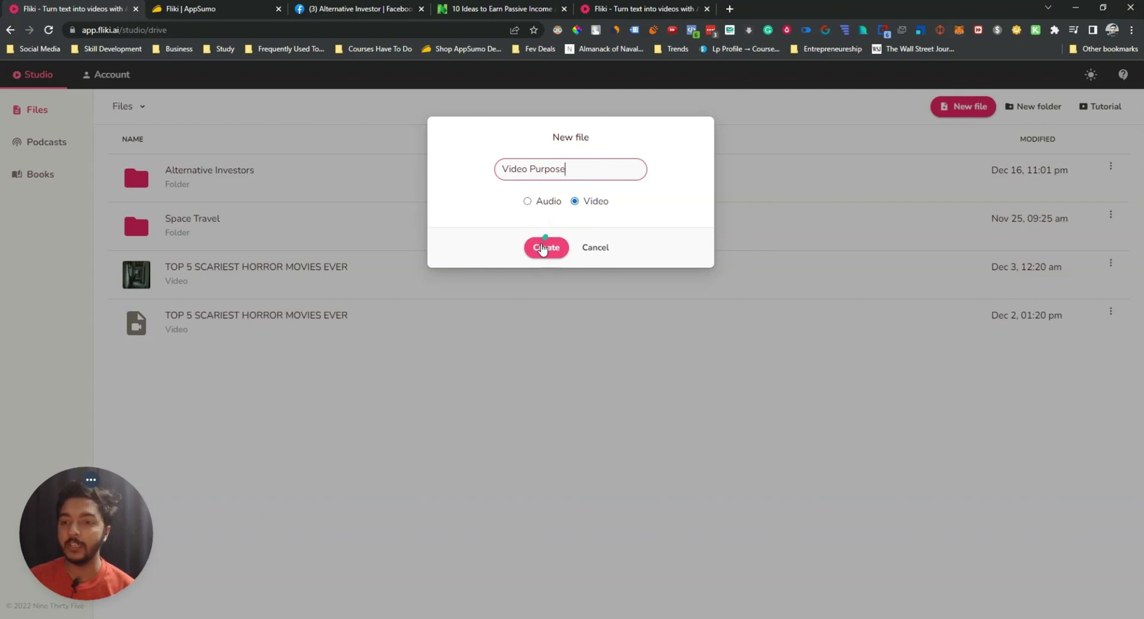
click(542, 246)
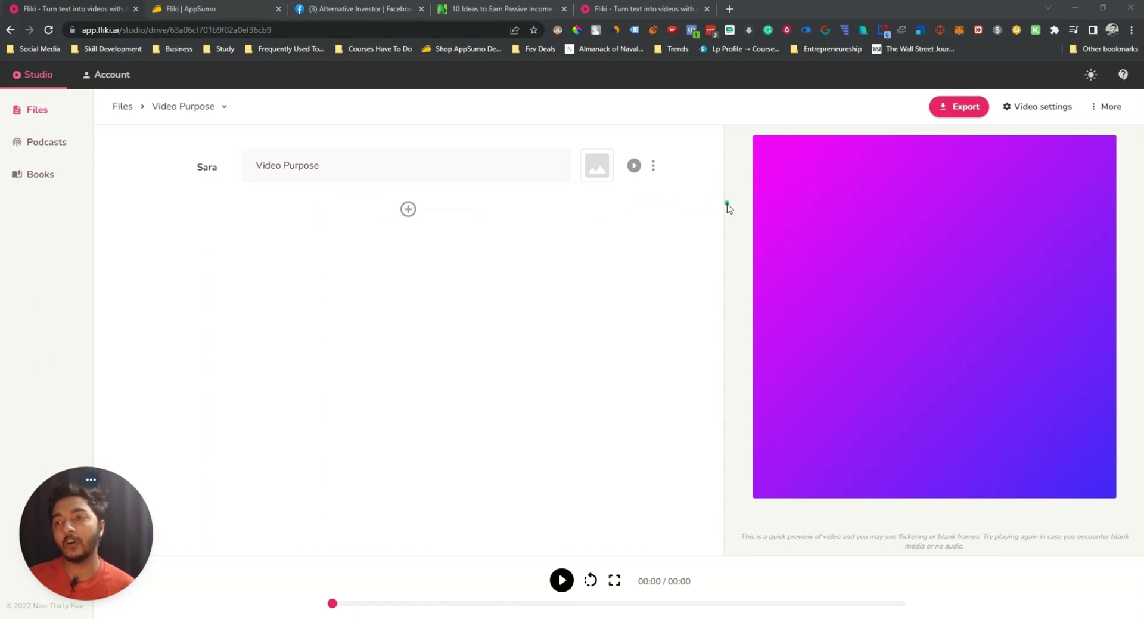
Step: Paste the NerdWallet article URL into Import from URL and check it matches the article
click(1106, 111)
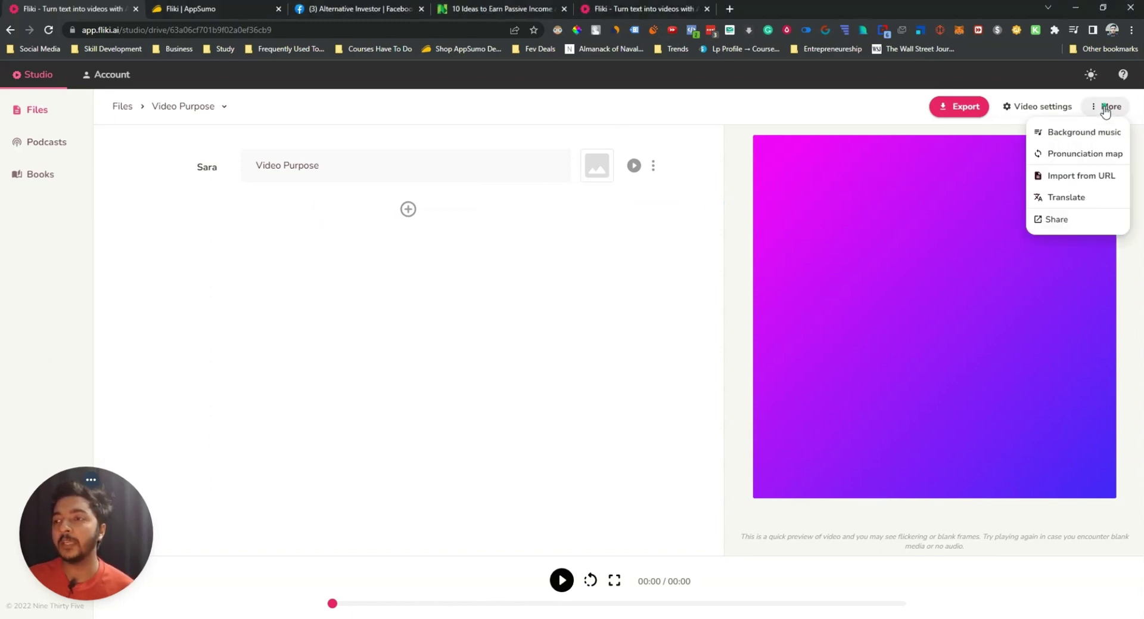
click(1074, 179)
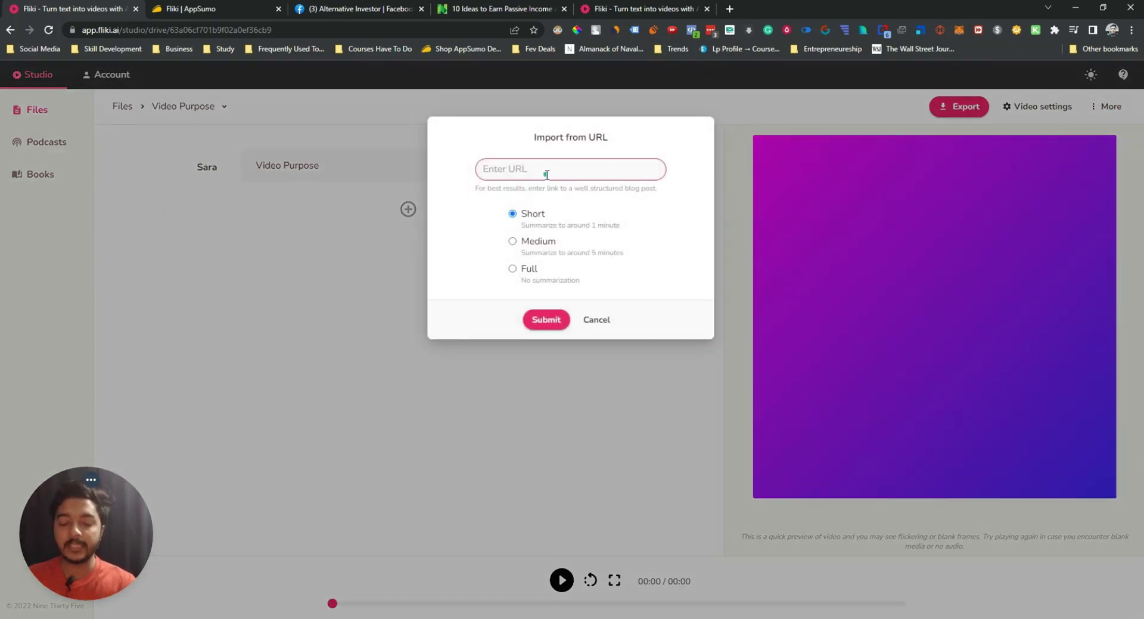
key(ctrl+v)
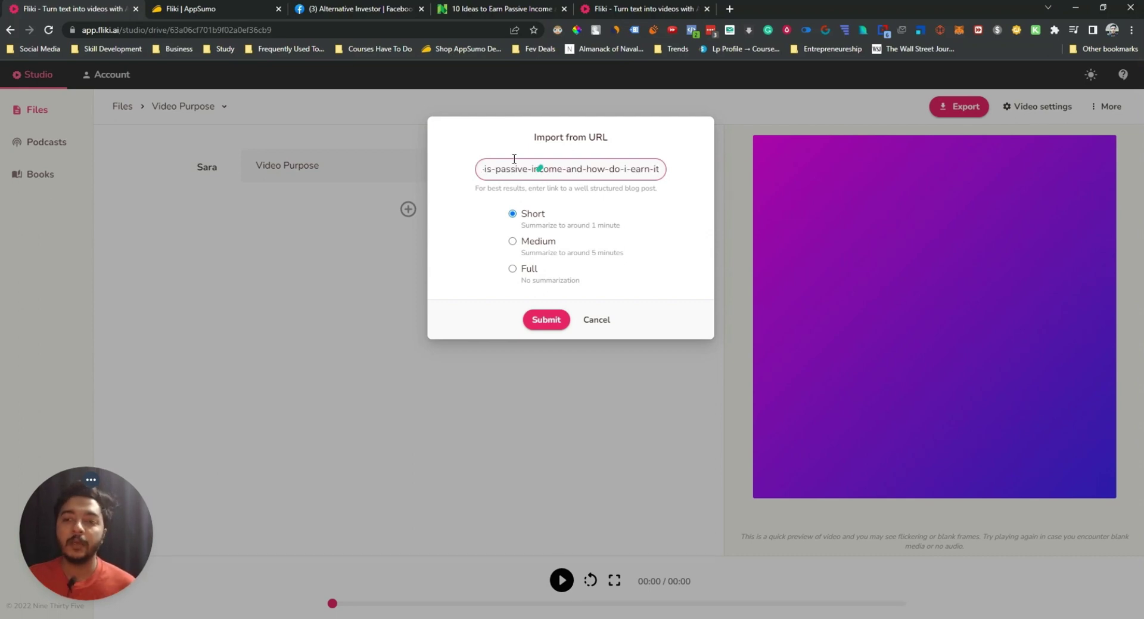
click(469, 10)
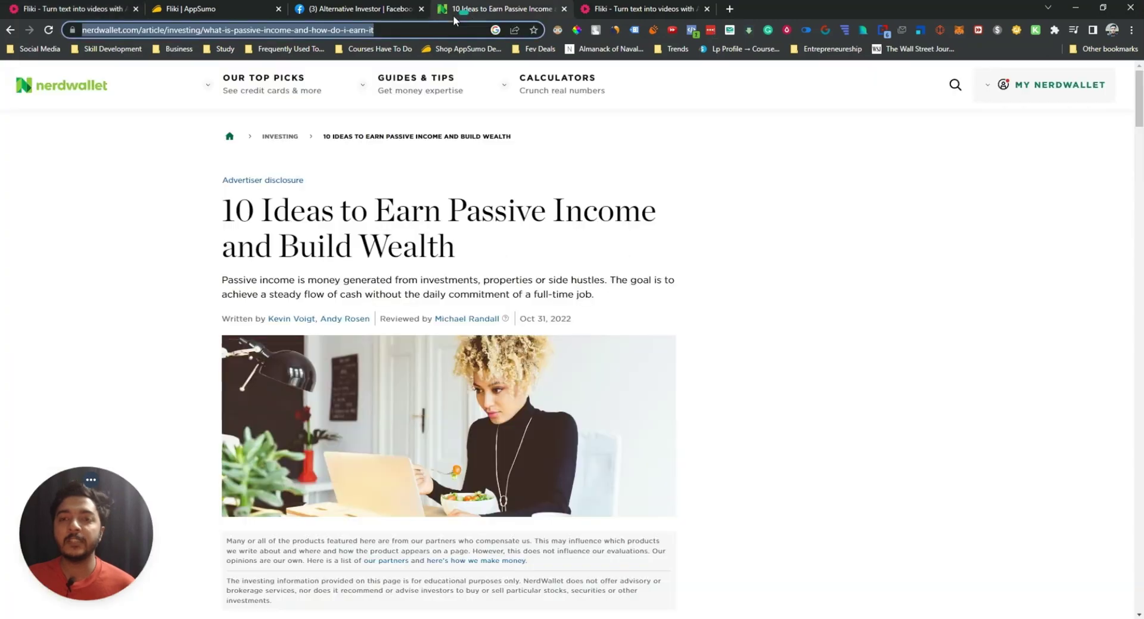
click(327, 30)
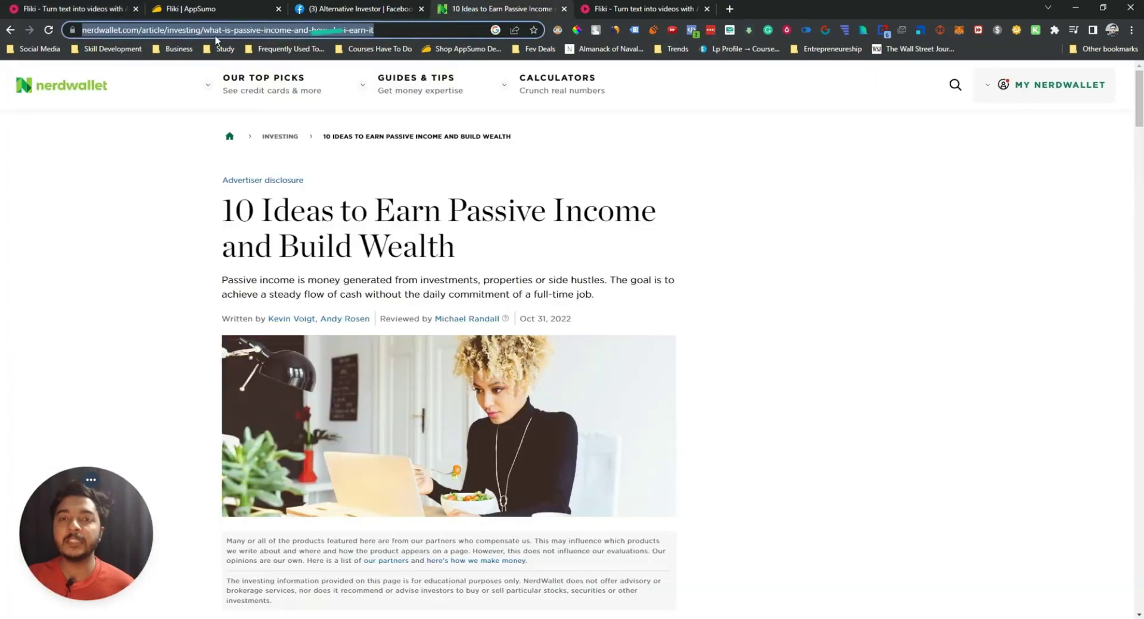
click(87, 17)
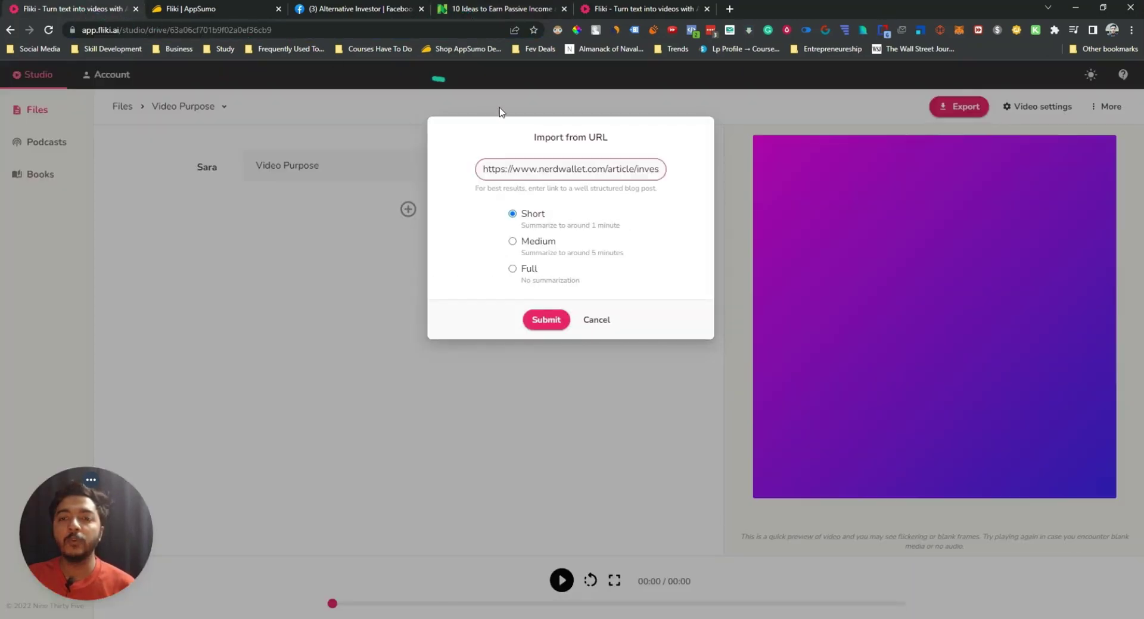
triple_click(554, 168)
click(554, 167)
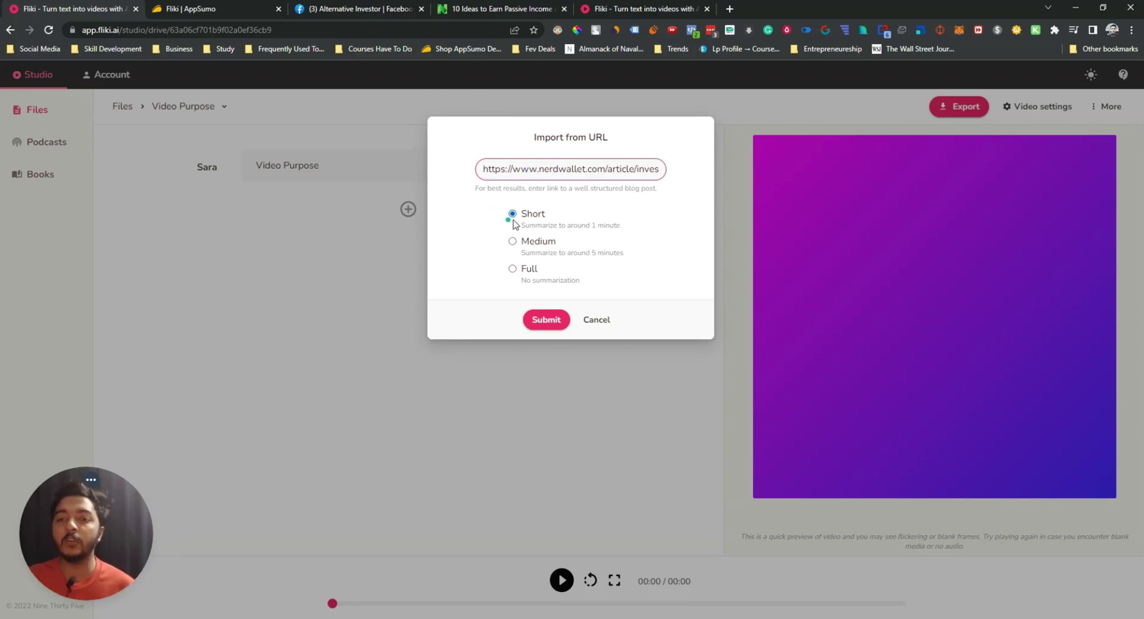
Step: Keep the Short one-minute summary option and submit the article import
click(513, 271)
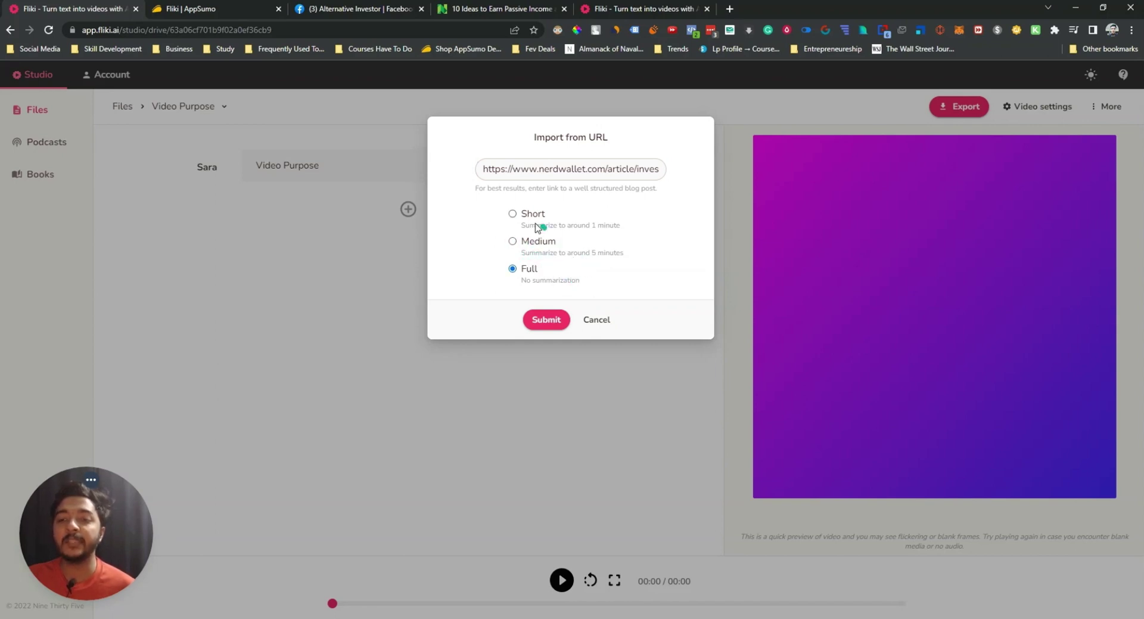
click(513, 216)
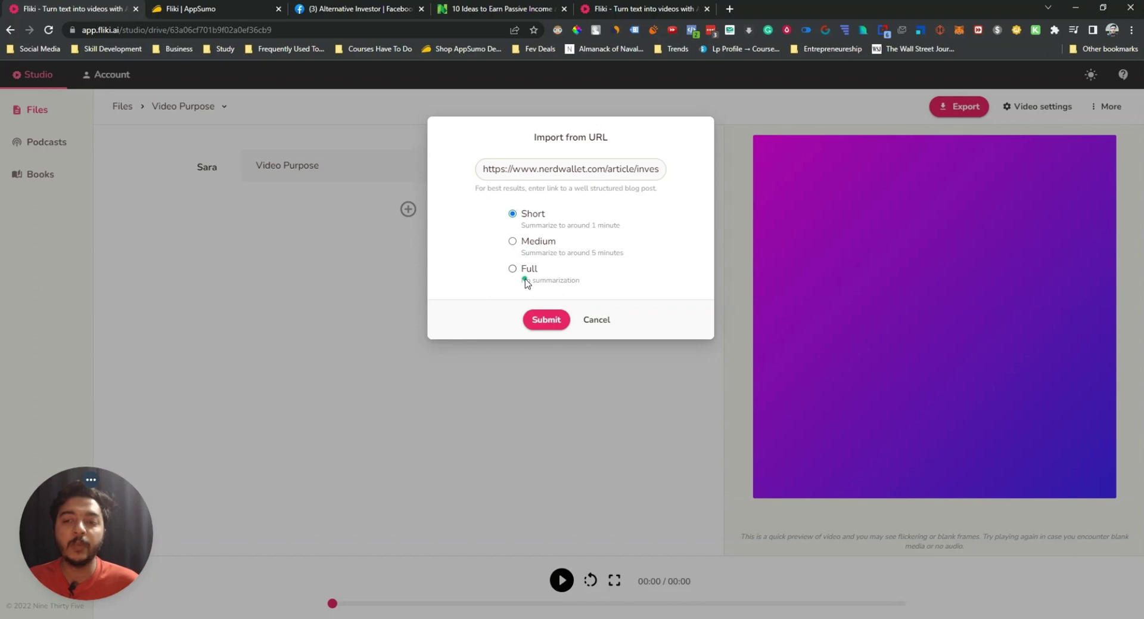
click(548, 320)
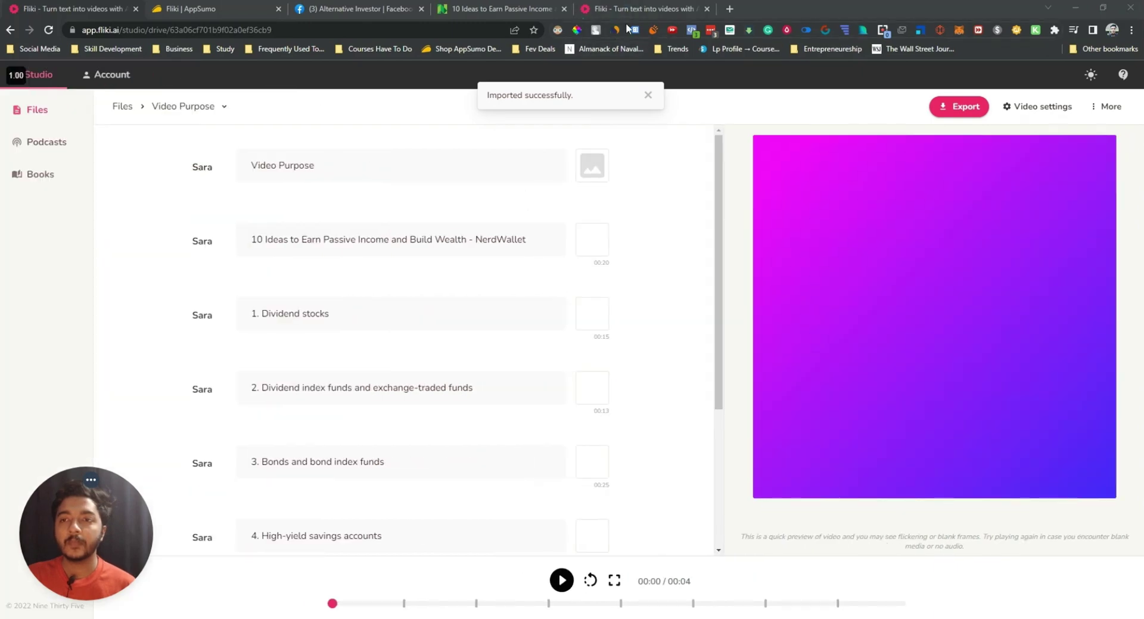
Step: Replace the 'Video Purpose' scene text with the copied NerdWallet article title
scroll(393, 277, down, 4)
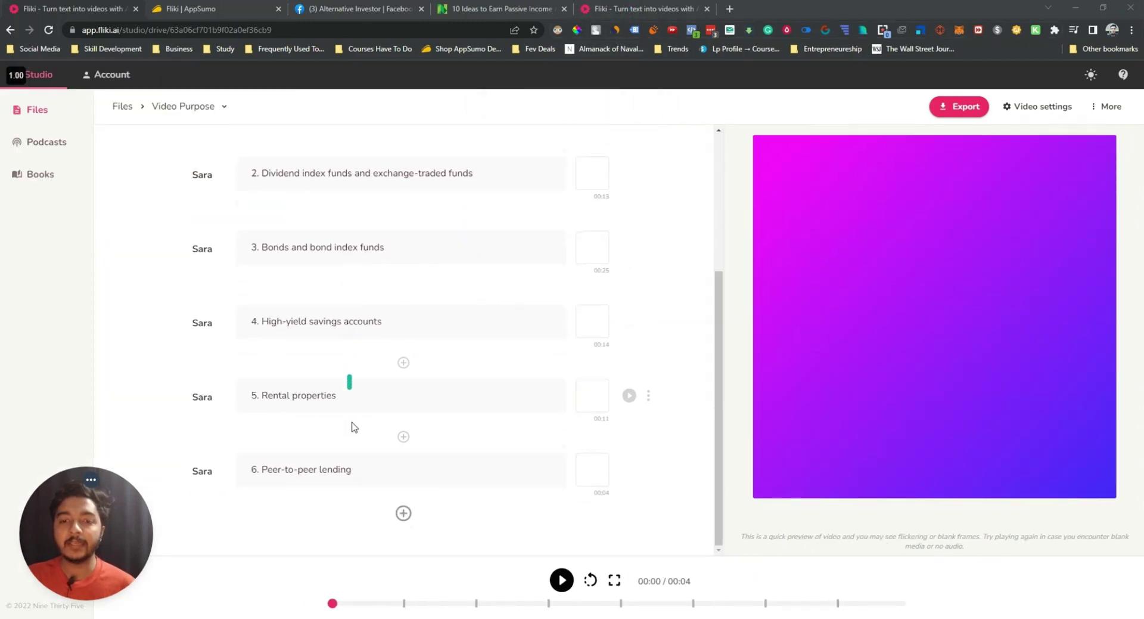
scroll(352, 426, up, 4)
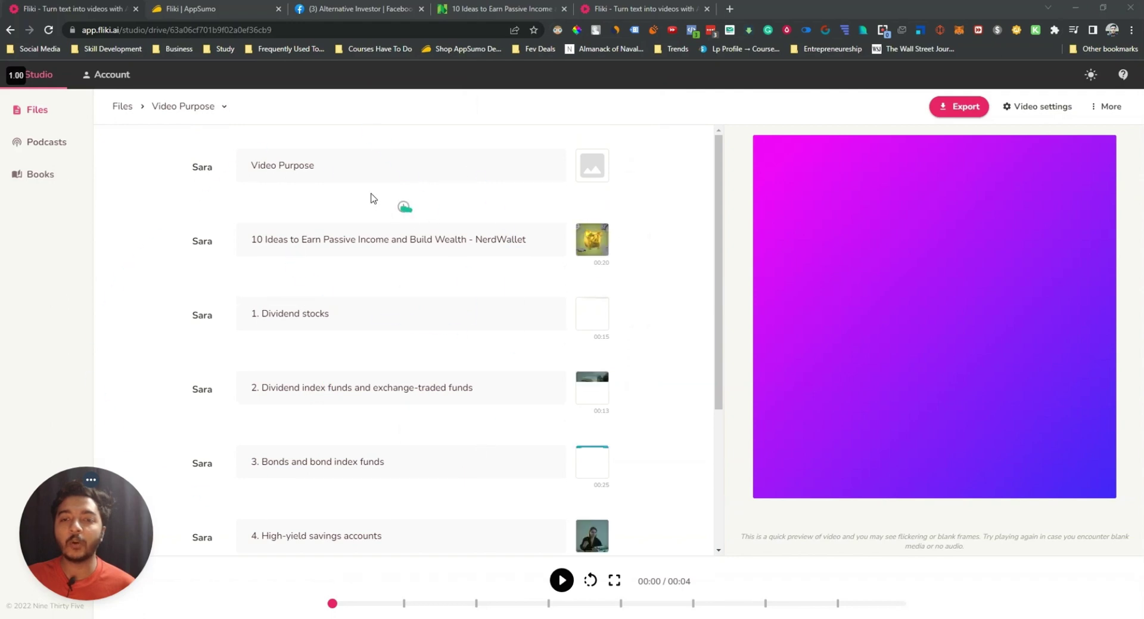
click(321, 168)
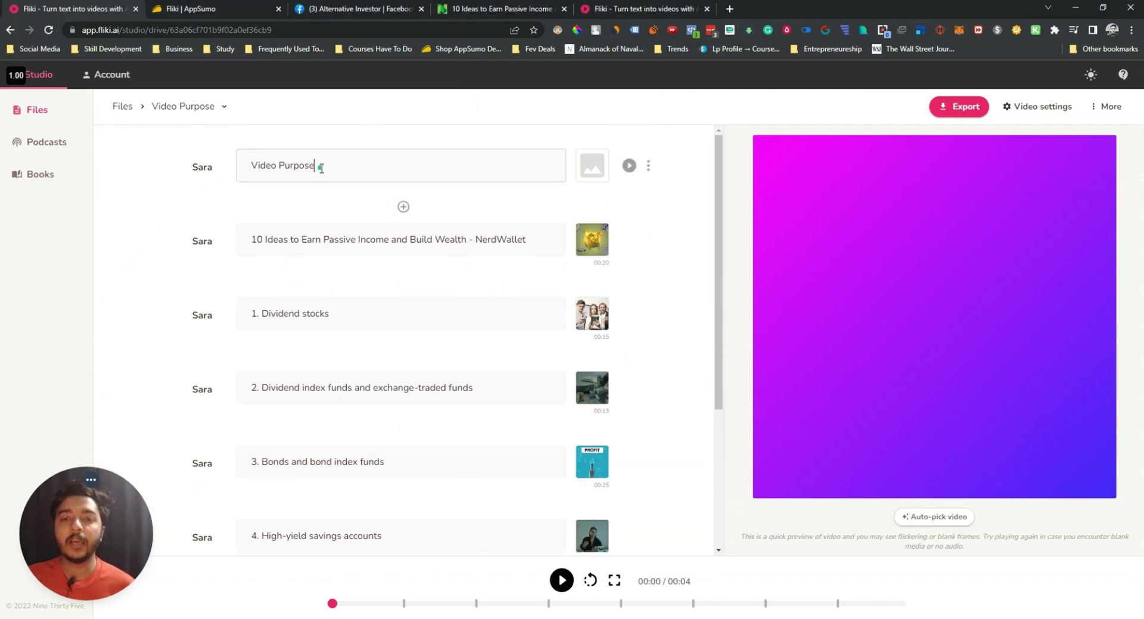
triple_click(321, 168)
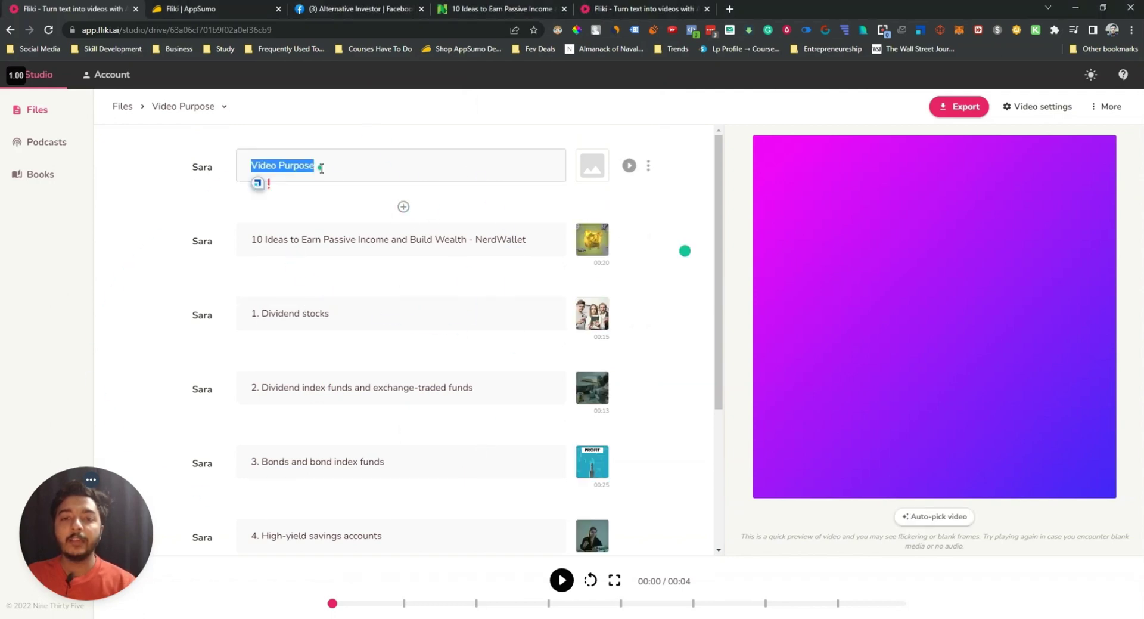
click(287, 165)
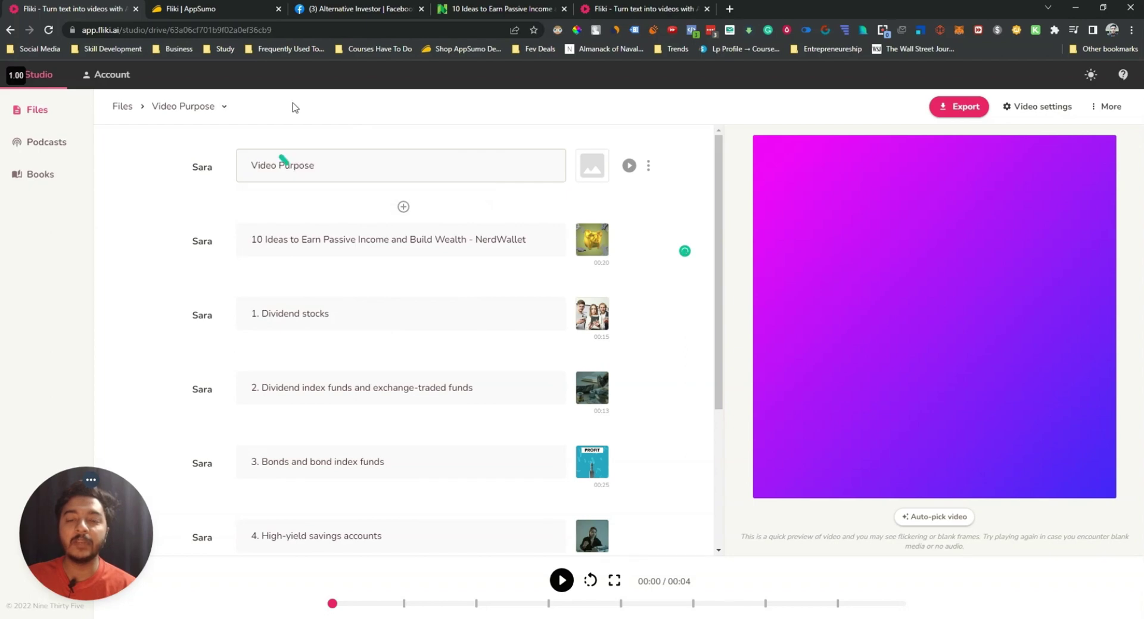
click(479, 11)
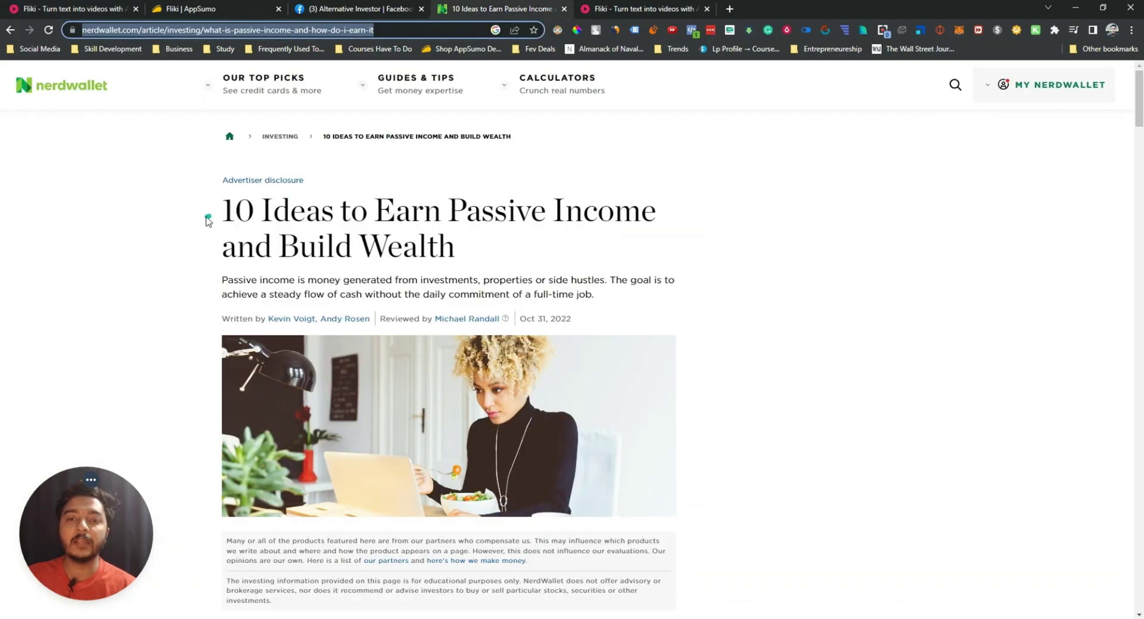
drag(208, 220, 493, 237)
key(ctrl+c)
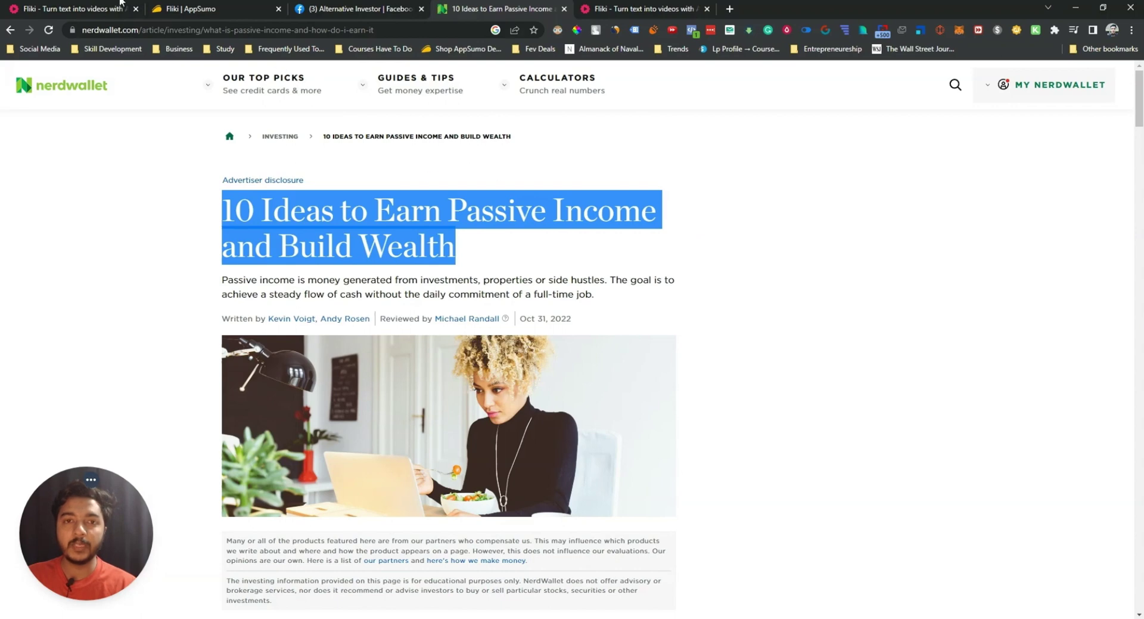
click(121, 4)
triple_click(317, 167)
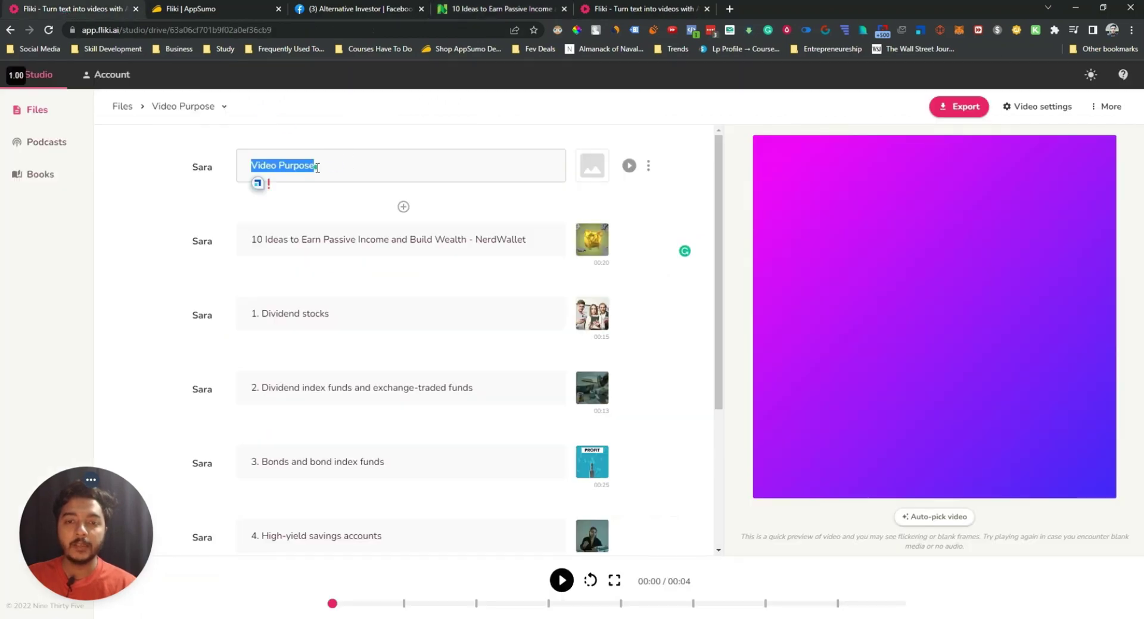
key(ctrl+v)
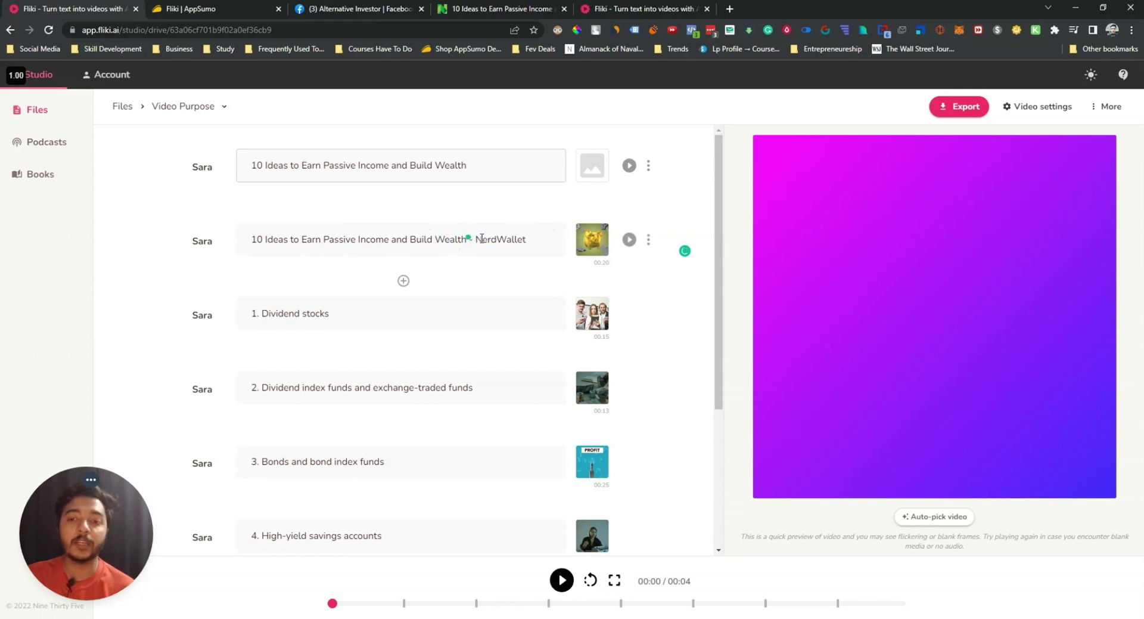
Step: Delete ' - NerdWallet' from scene two's title and remove the first scene
drag(467, 239, 531, 238)
key(BackSpace)
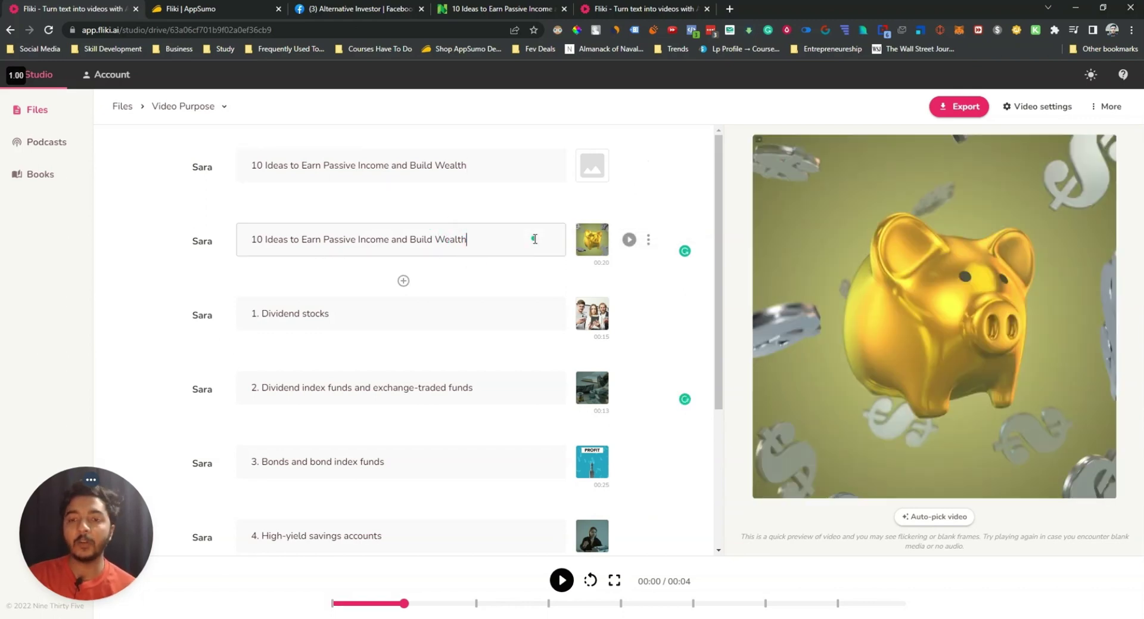
click(649, 166)
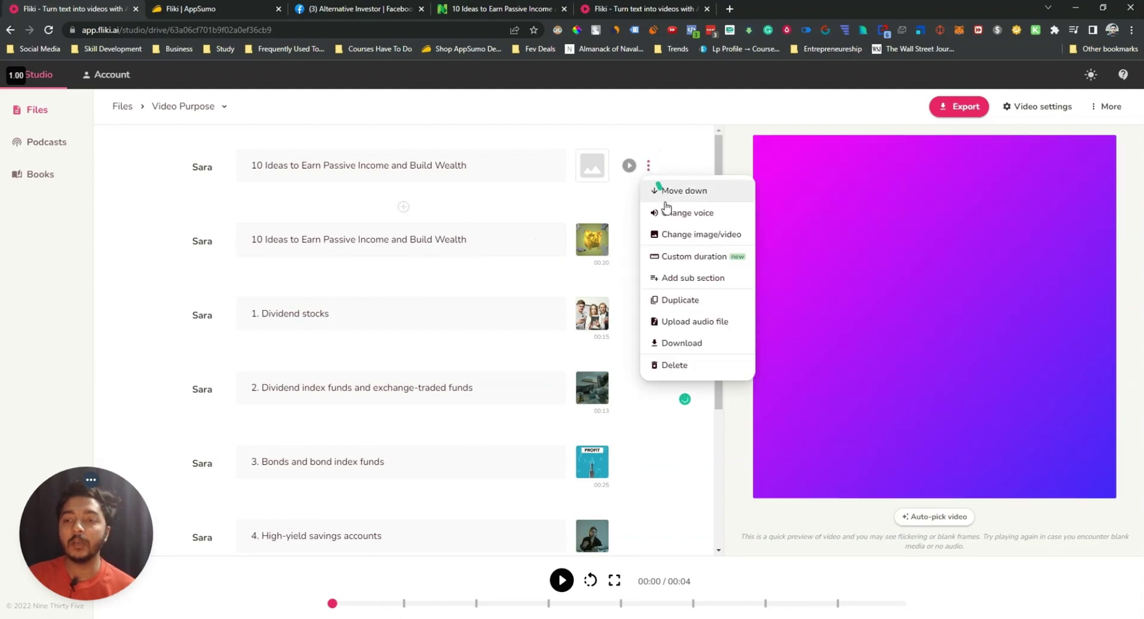
click(674, 364)
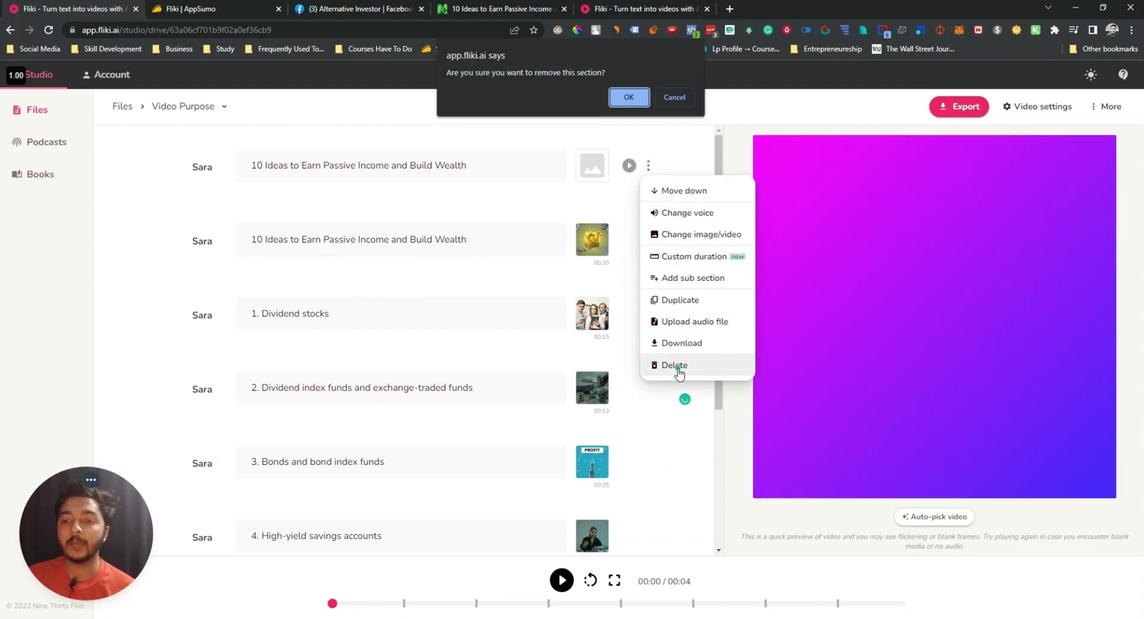
click(629, 99)
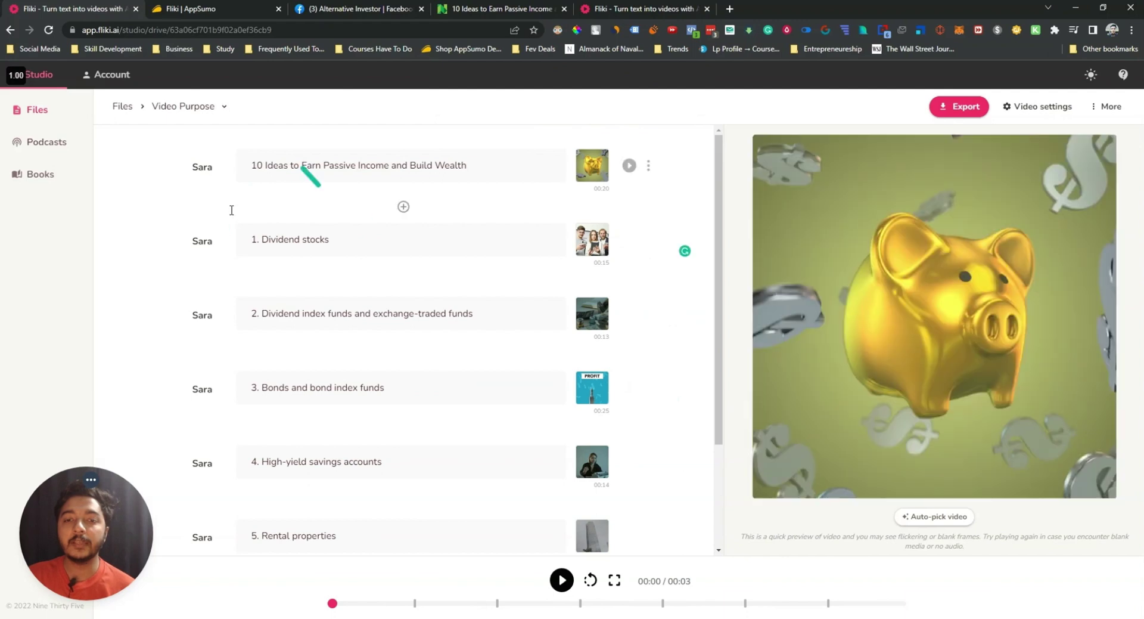
scroll(319, 332, down, 3)
scroll(320, 411, up, 3)
scroll(317, 357, down, 1)
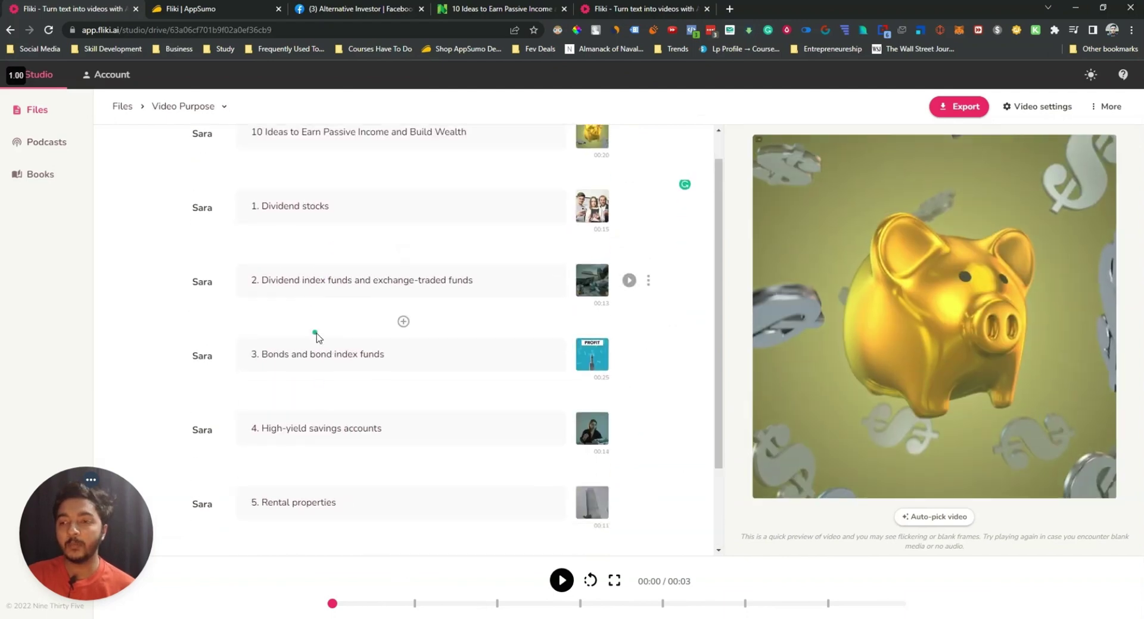
scroll(317, 338, down, 2)
scroll(590, 257, up, 2)
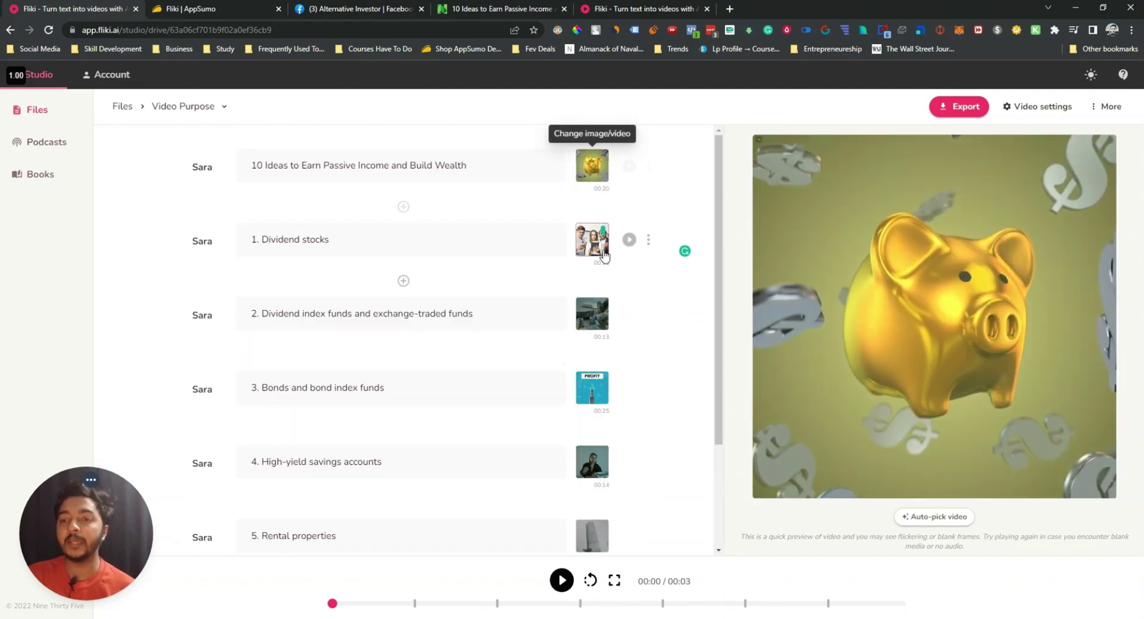
click(594, 319)
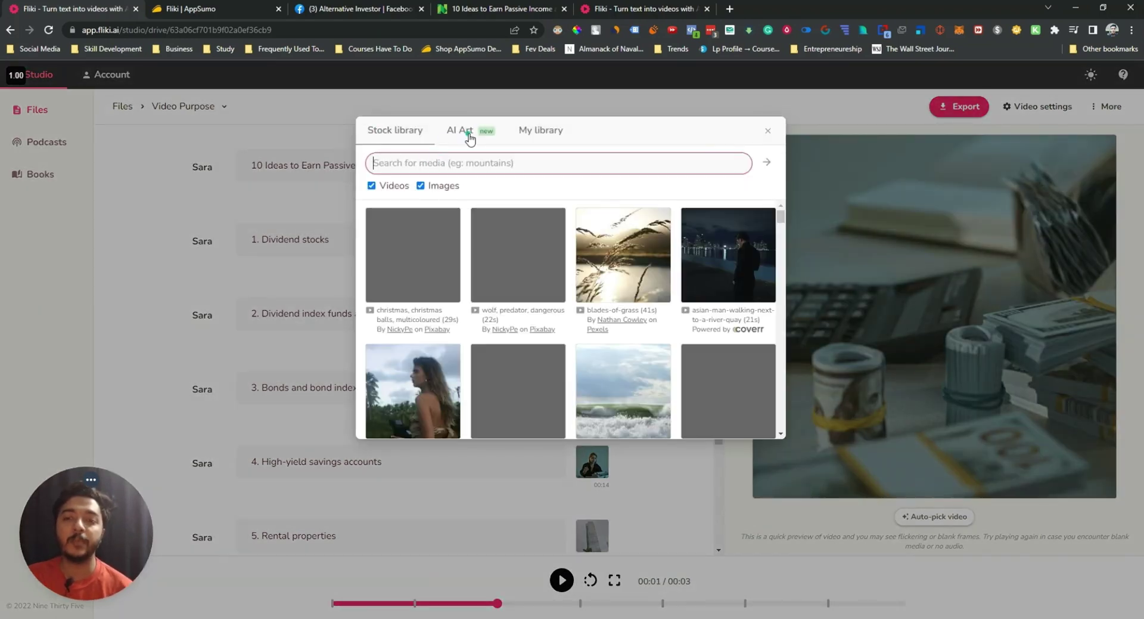
click(468, 134)
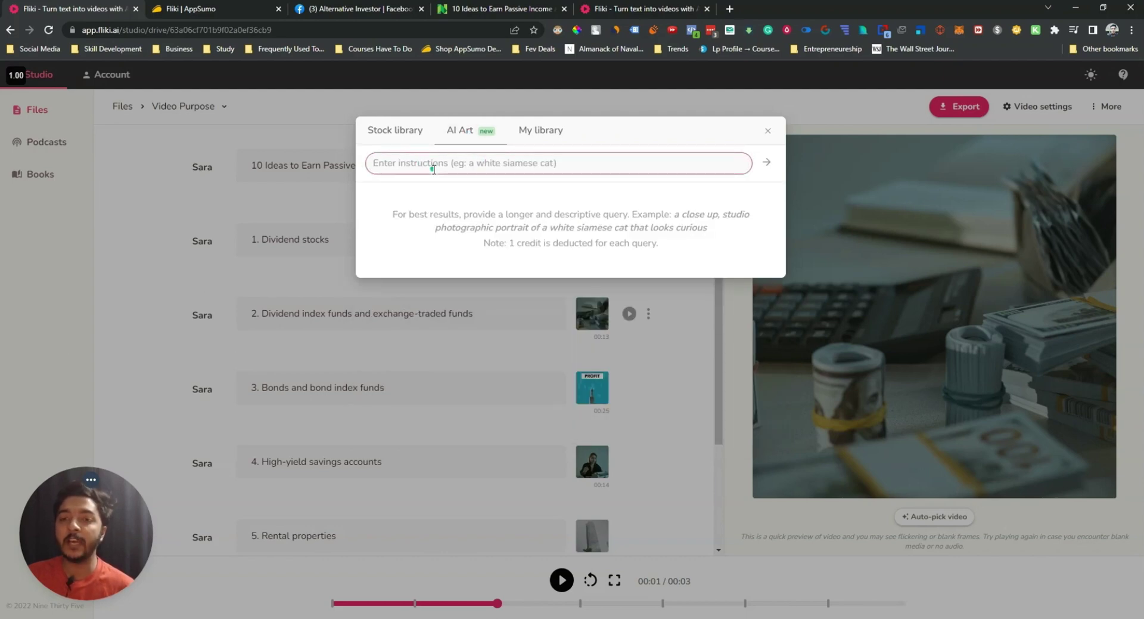
click(401, 140)
scroll(429, 202, down, 1)
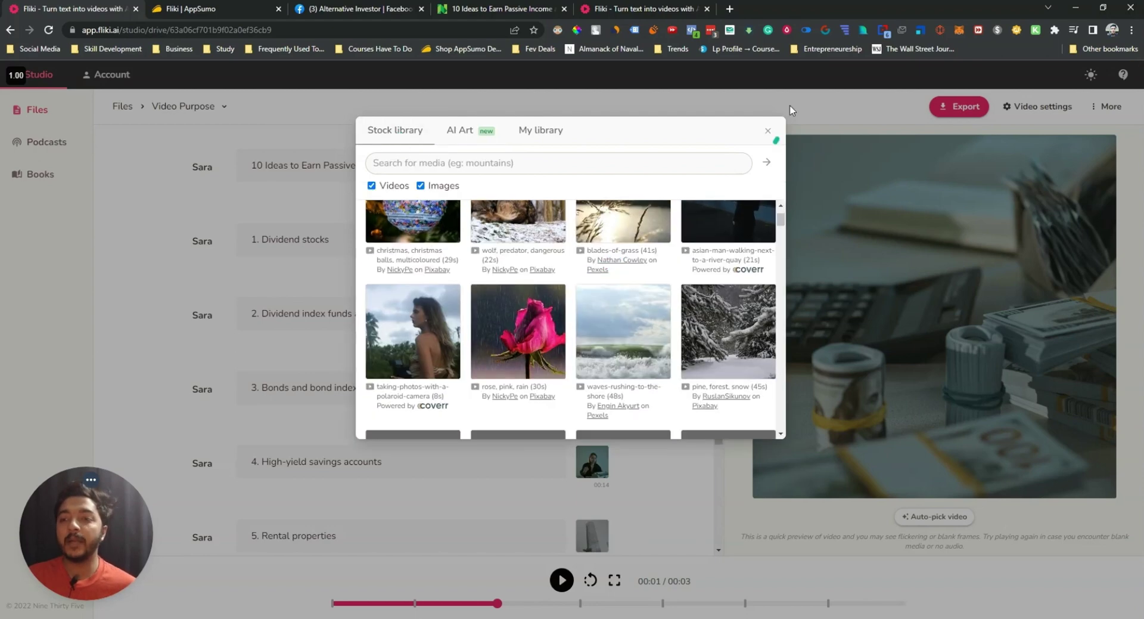
click(769, 134)
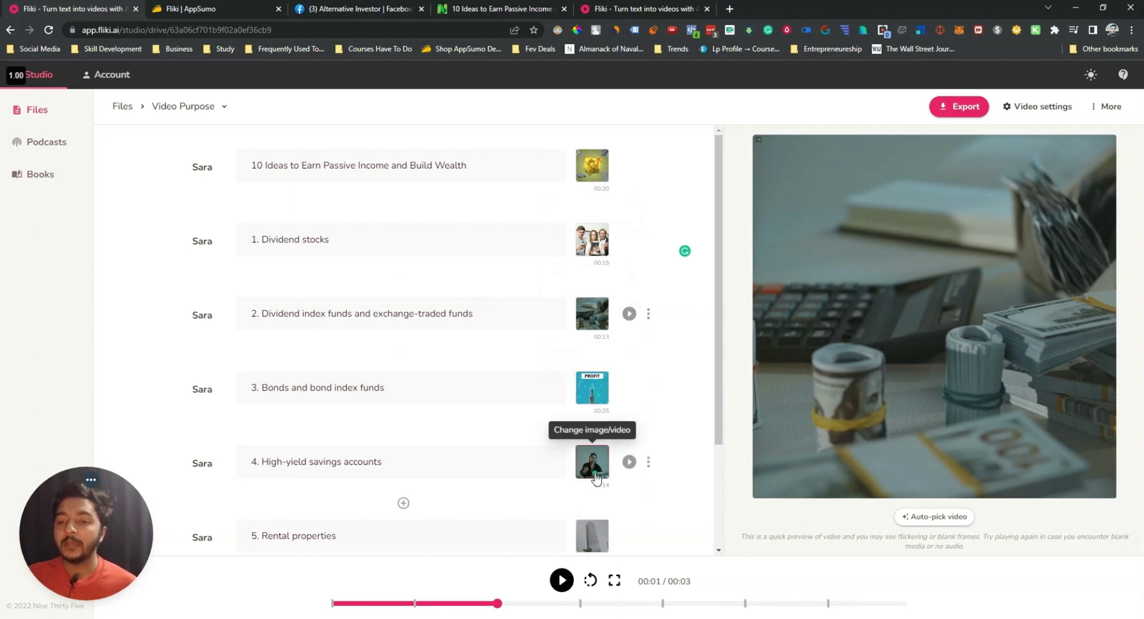
scroll(595, 477, down, 2)
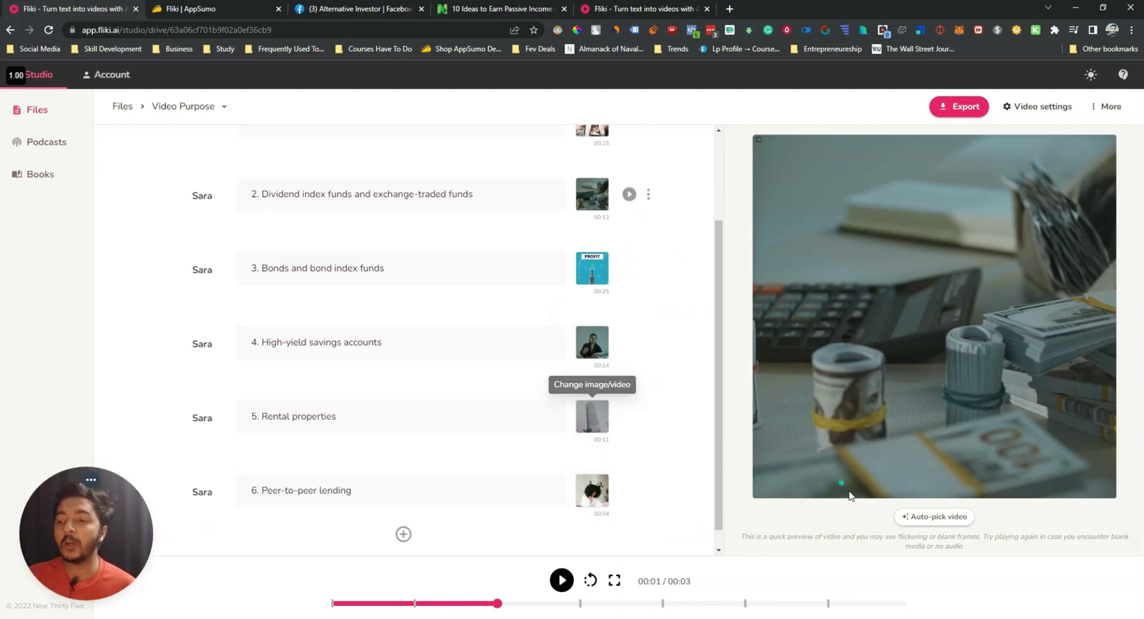
scroll(590, 357, up, 2)
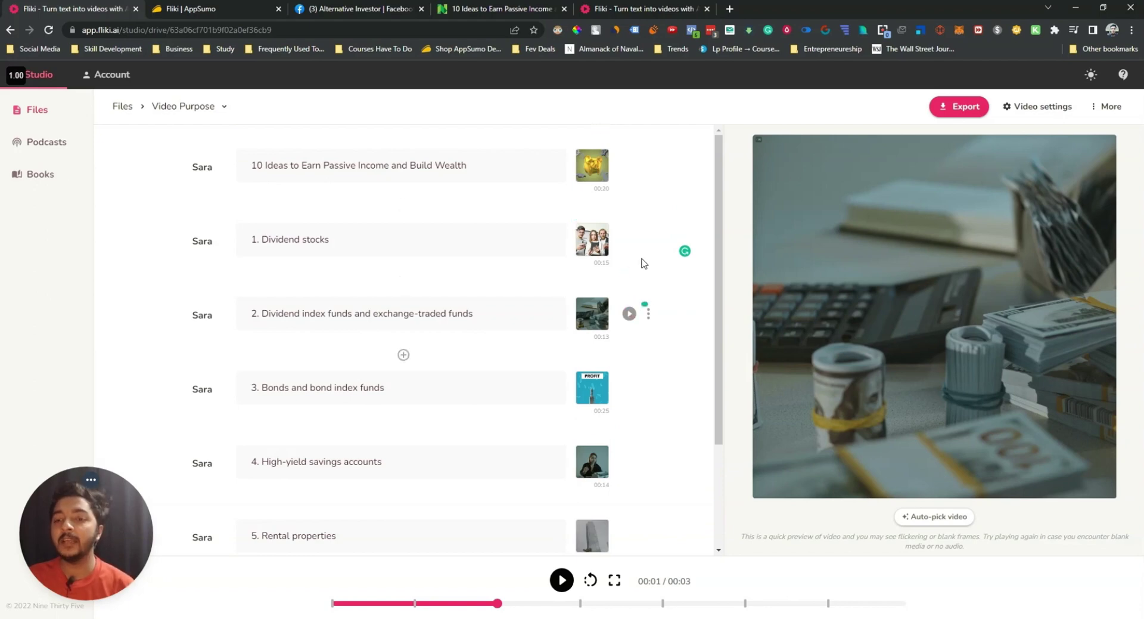
Step: Start a high-resolution MP4 export and dismiss the processing popup to keep editing
click(951, 108)
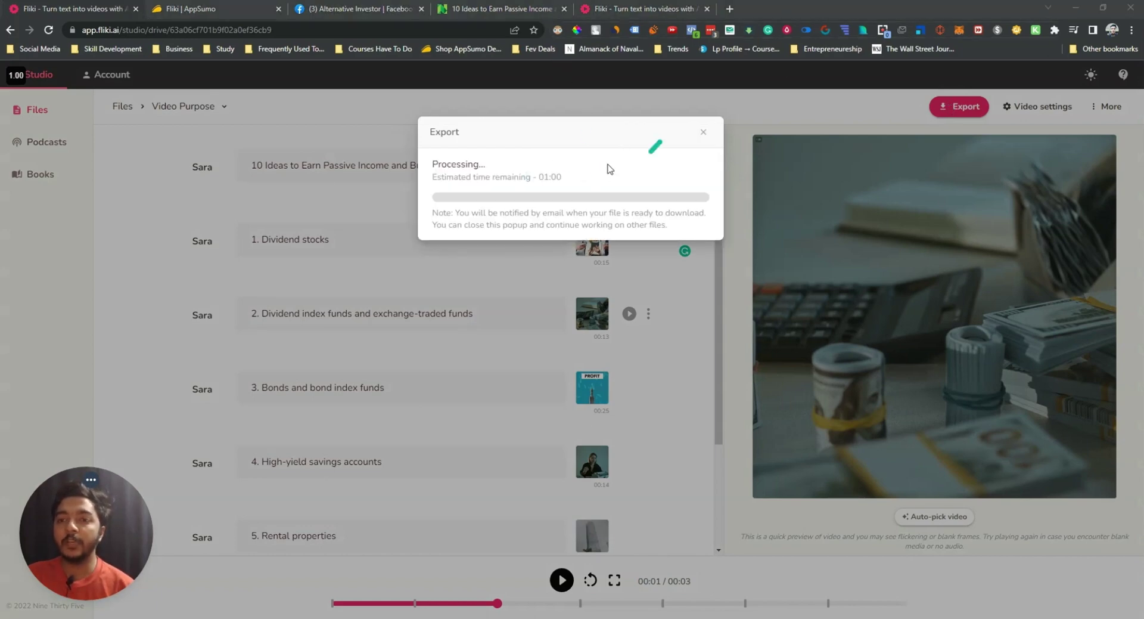
click(703, 132)
click(1112, 109)
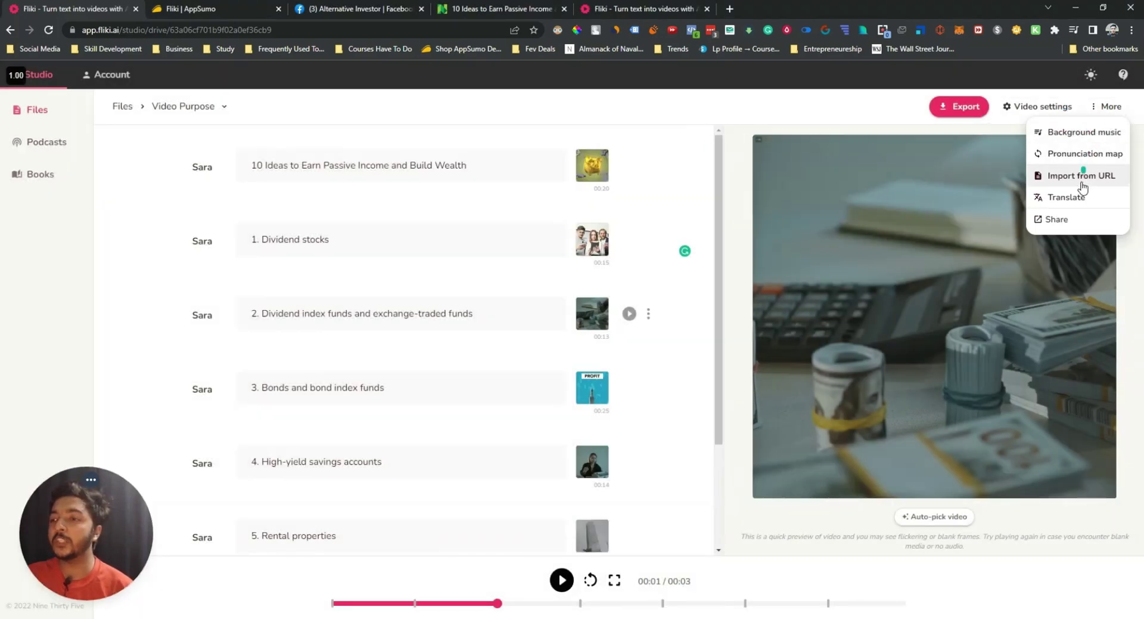
click(1026, 107)
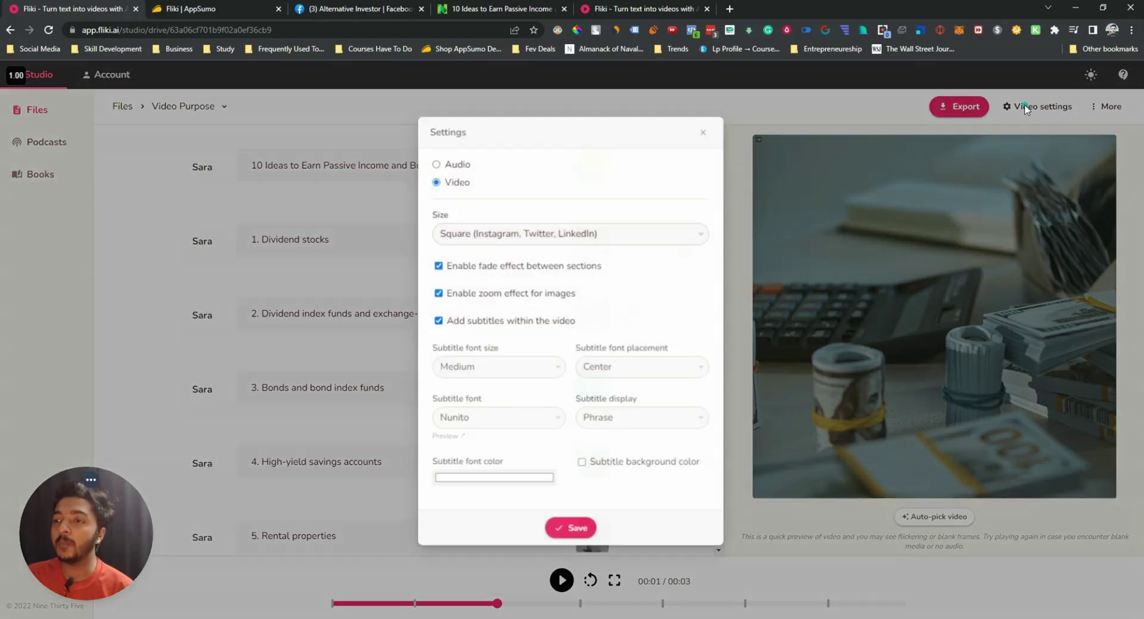
click(486, 240)
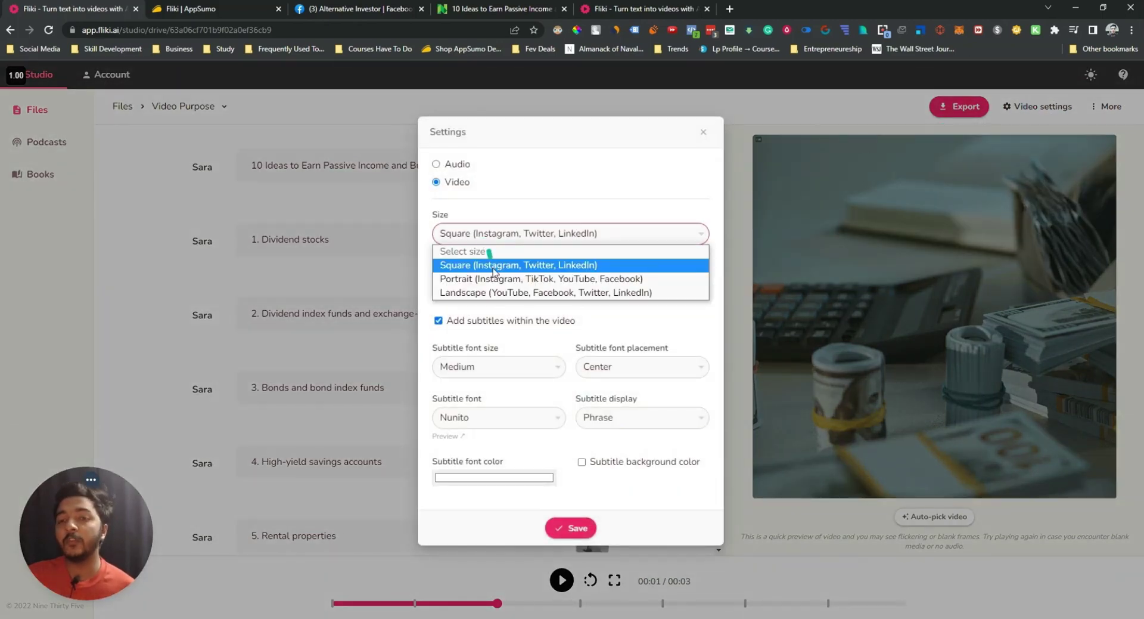
click(457, 279)
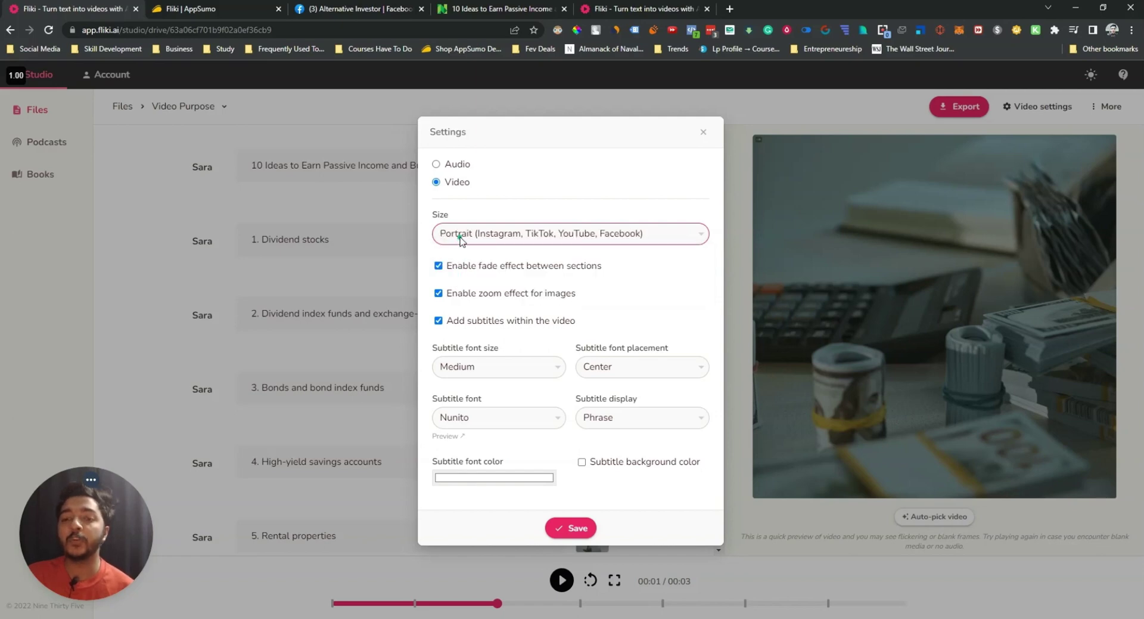
click(459, 237)
click(459, 292)
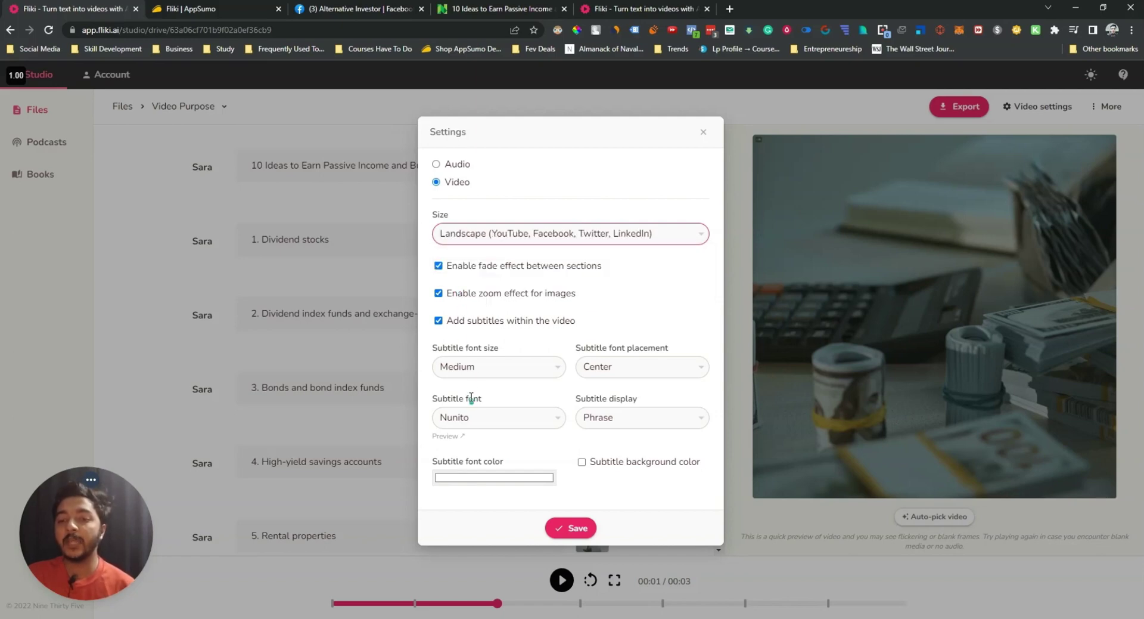
click(702, 132)
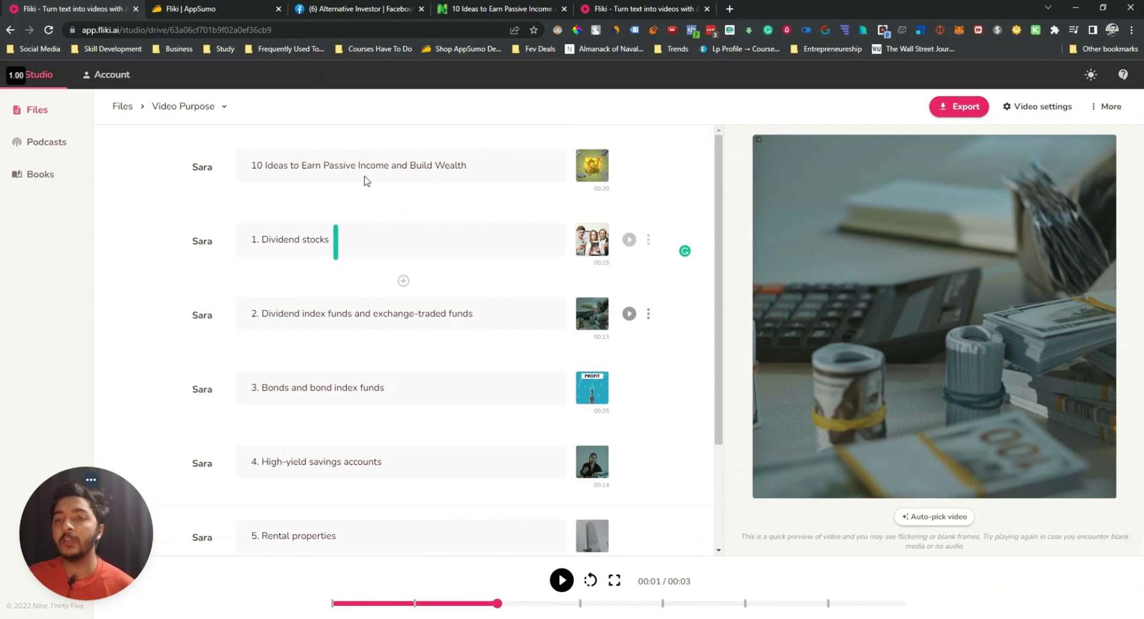
Step: Export the video and play the 20-second rendered result in the Export dialog
click(962, 107)
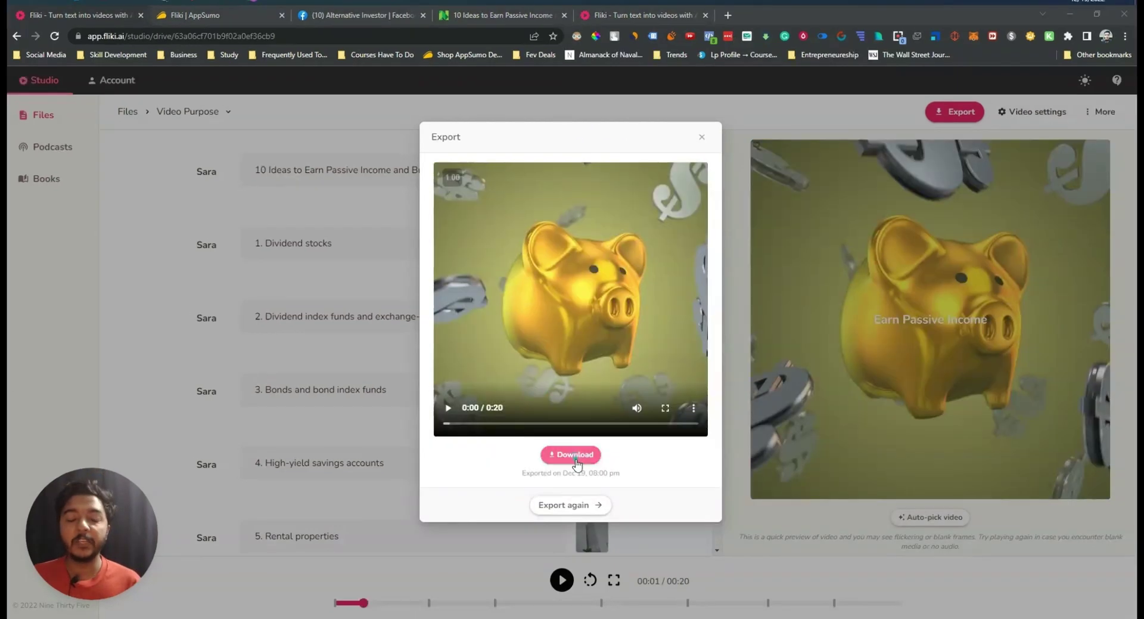
click(451, 415)
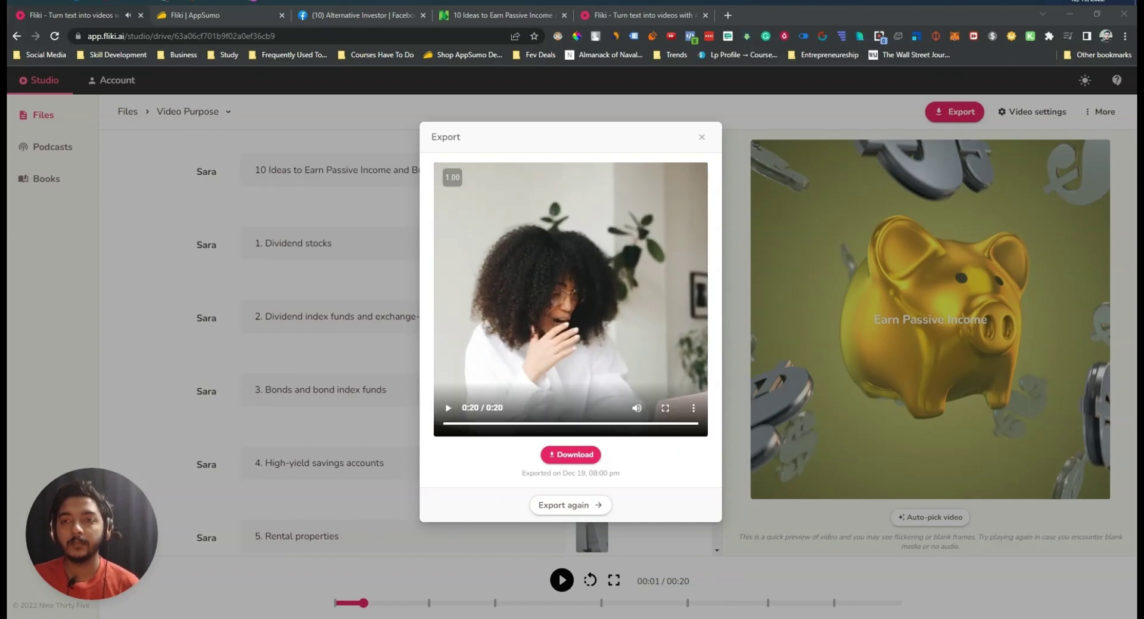
Step: Set Subtitle font placement to Bottom in Video settings and save
click(702, 139)
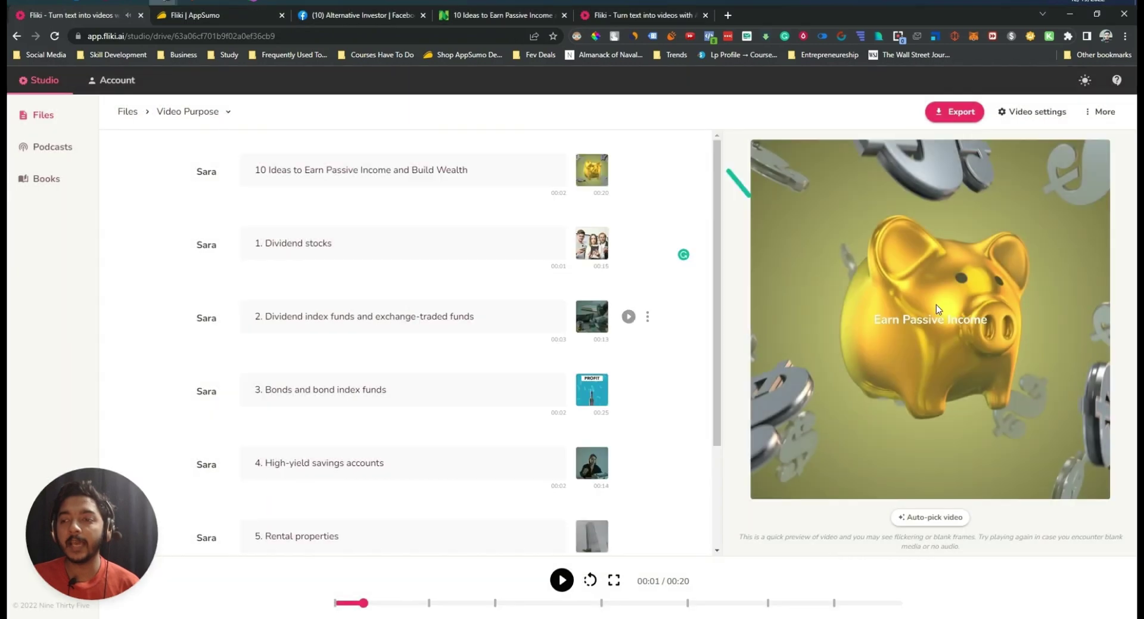
drag(896, 316, 1007, 325)
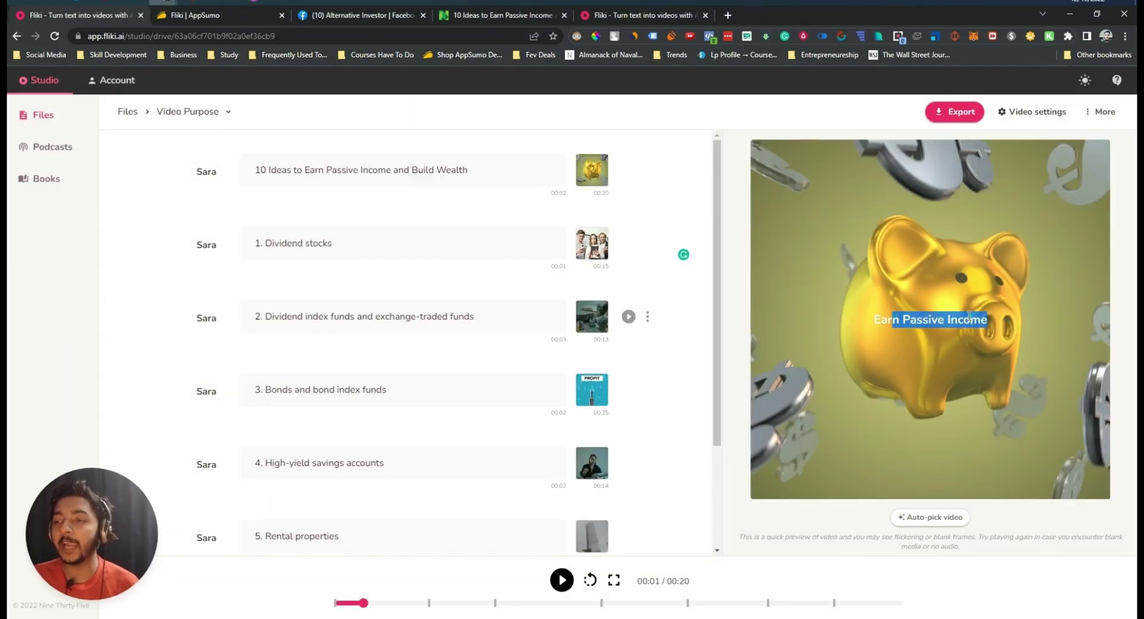
click(1036, 113)
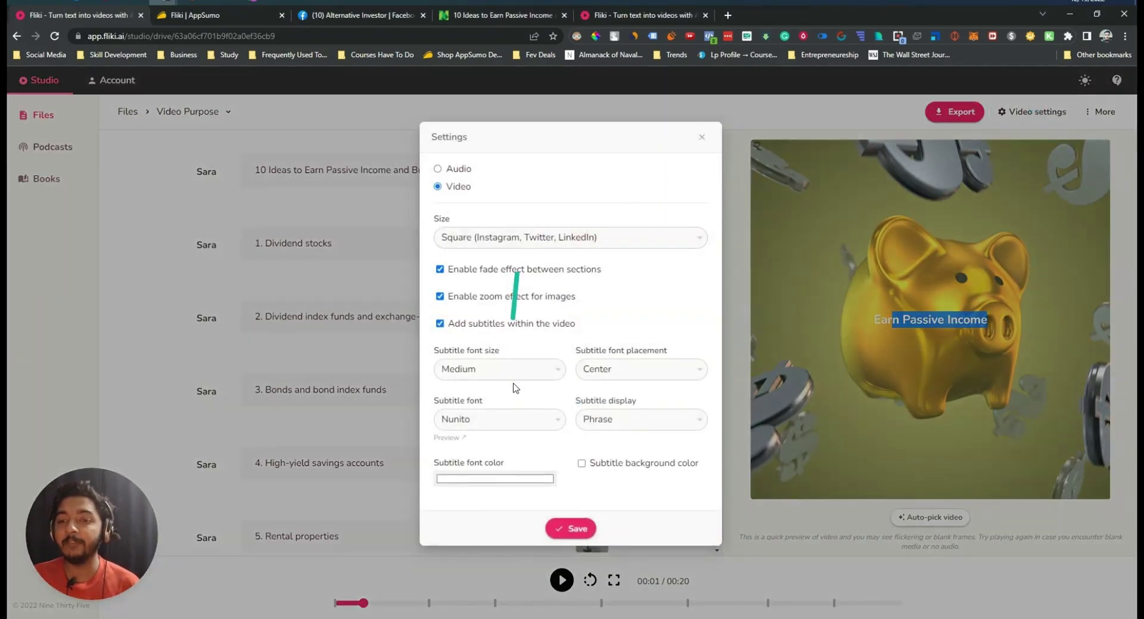
click(648, 369)
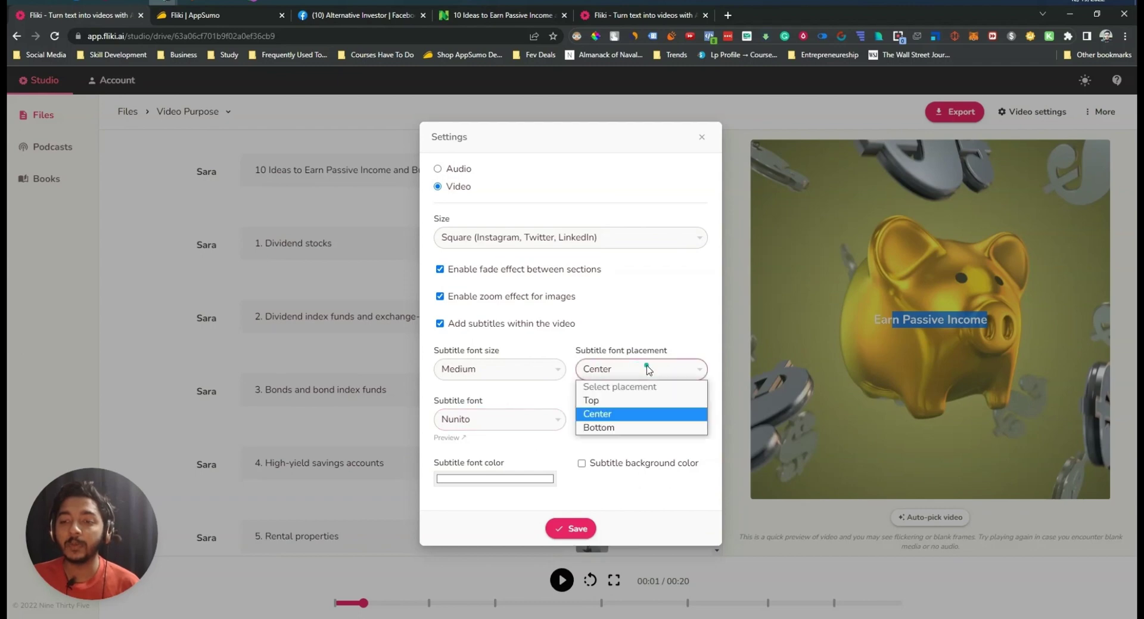
click(623, 427)
click(579, 535)
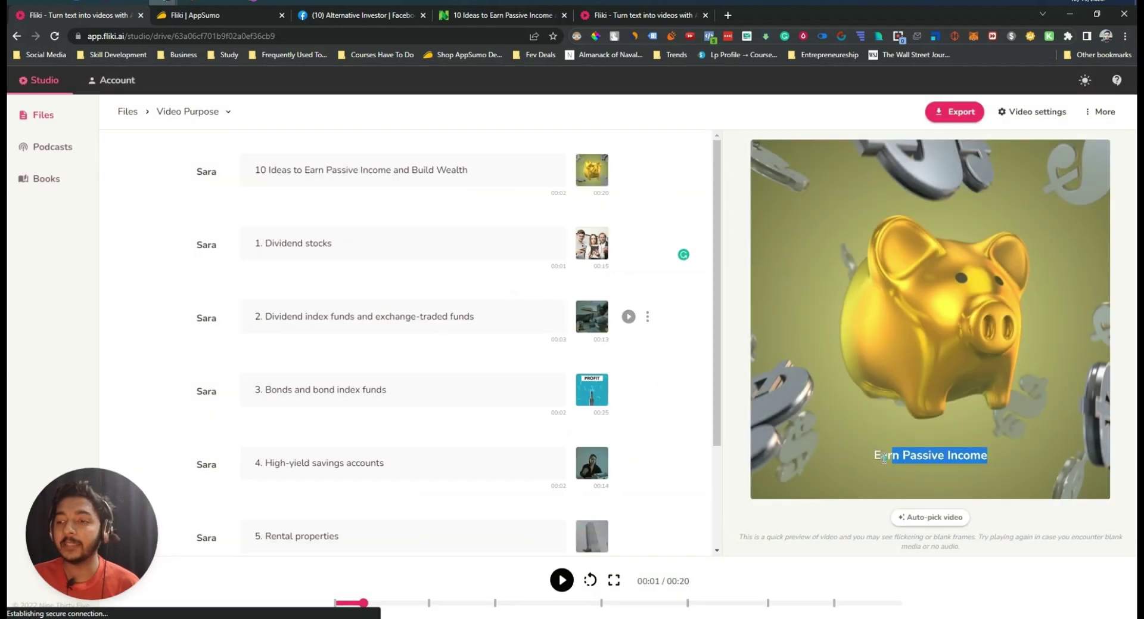
drag(884, 457, 884, 458)
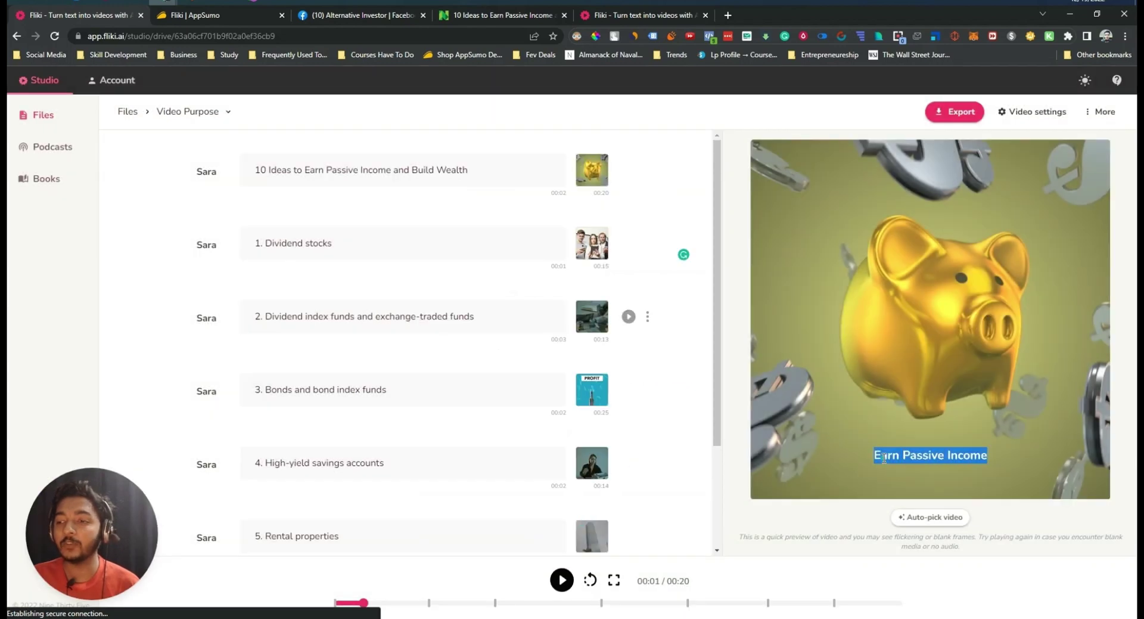
Step: Close the stock media picker and open Voice selection for the '1. Dividend stocks' scene's narrator Sara
click(589, 249)
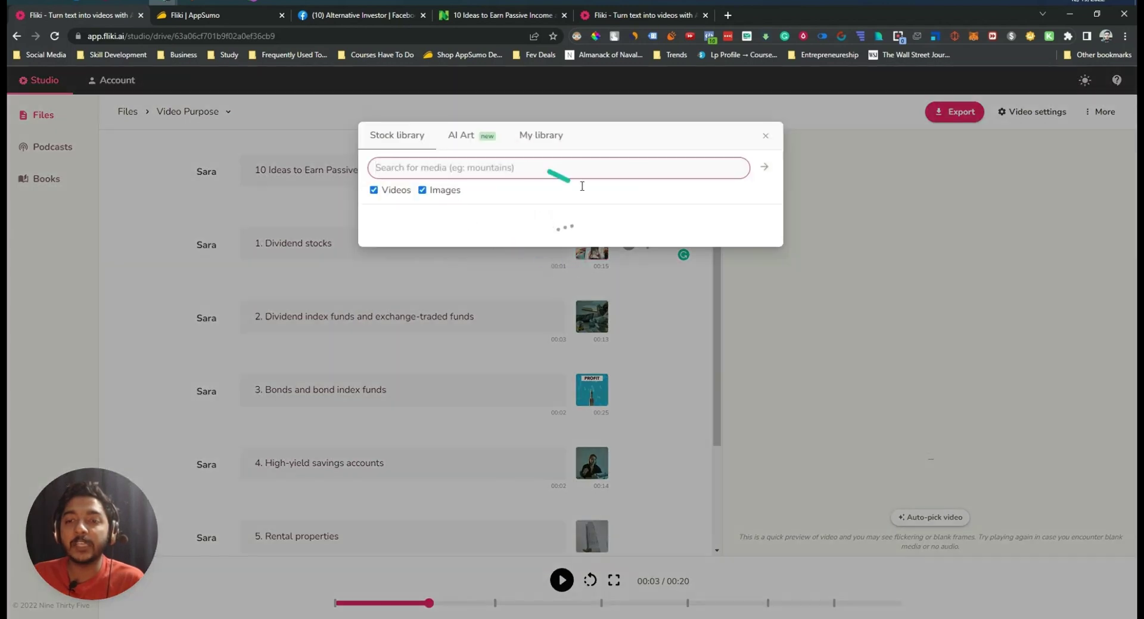
click(762, 141)
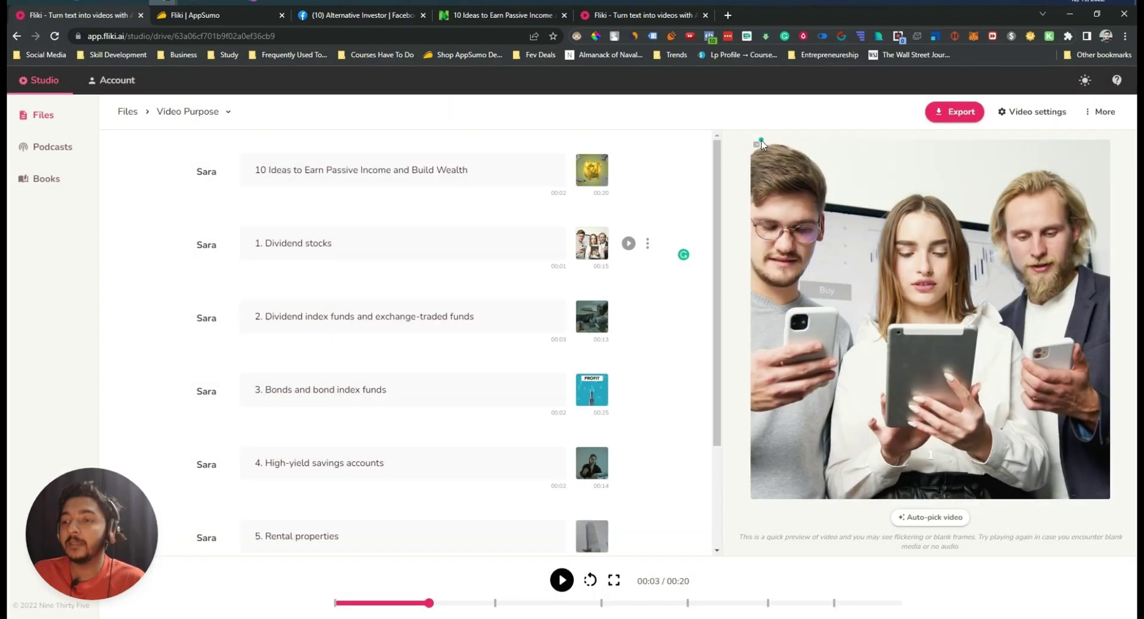
click(202, 249)
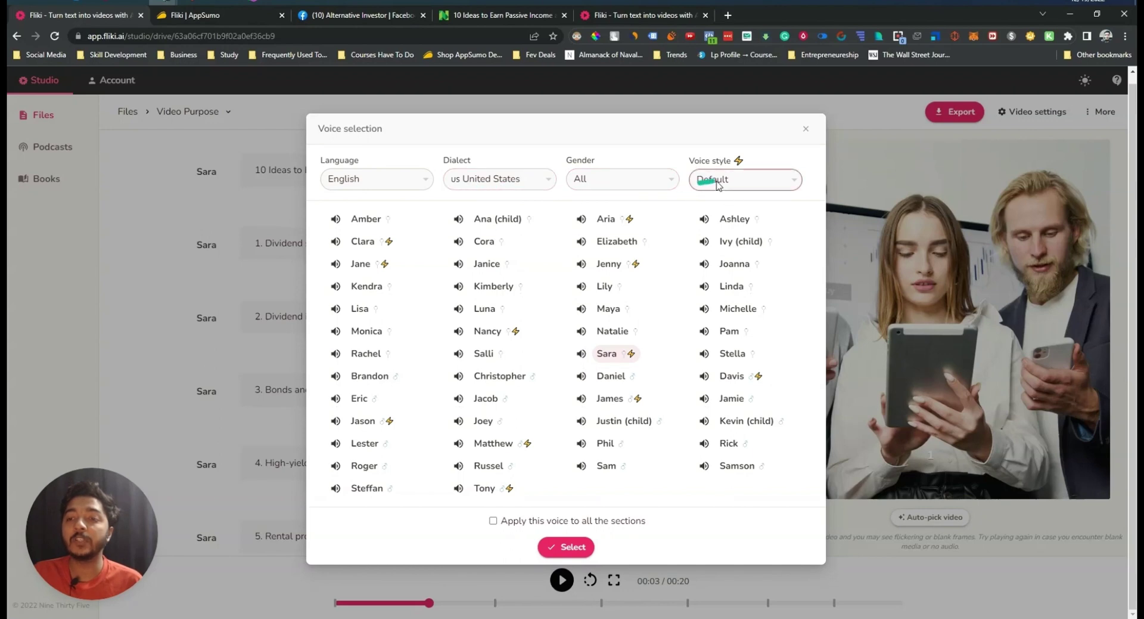
Step: Browse the Dialect and Language lists, keep English, and close Voice selection unchanged
click(453, 179)
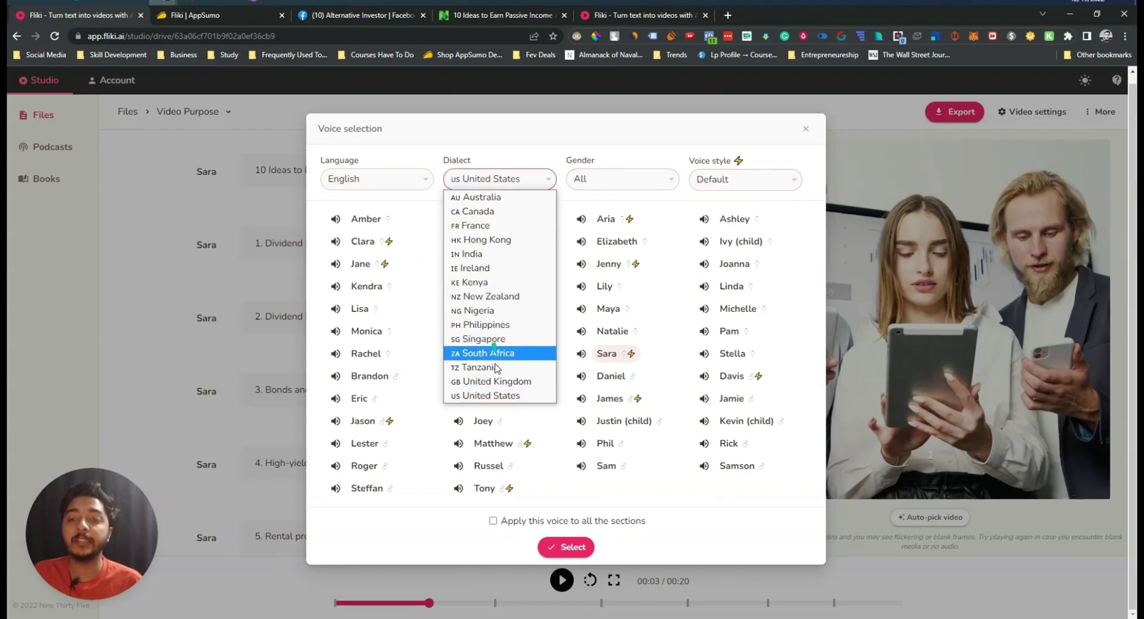
click(384, 184)
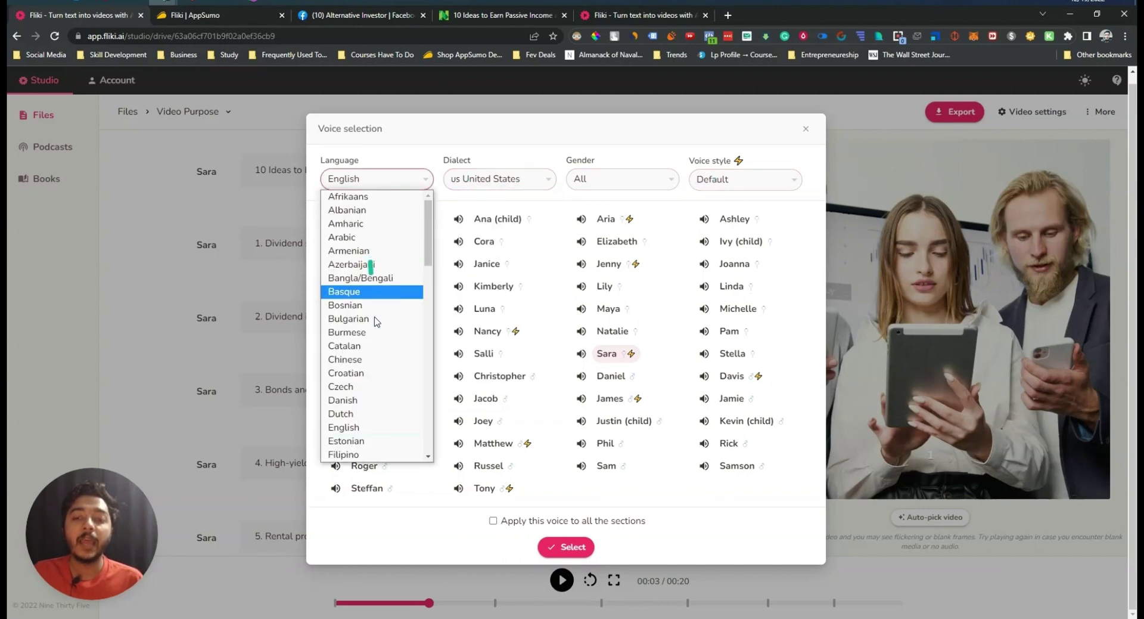
click(563, 153)
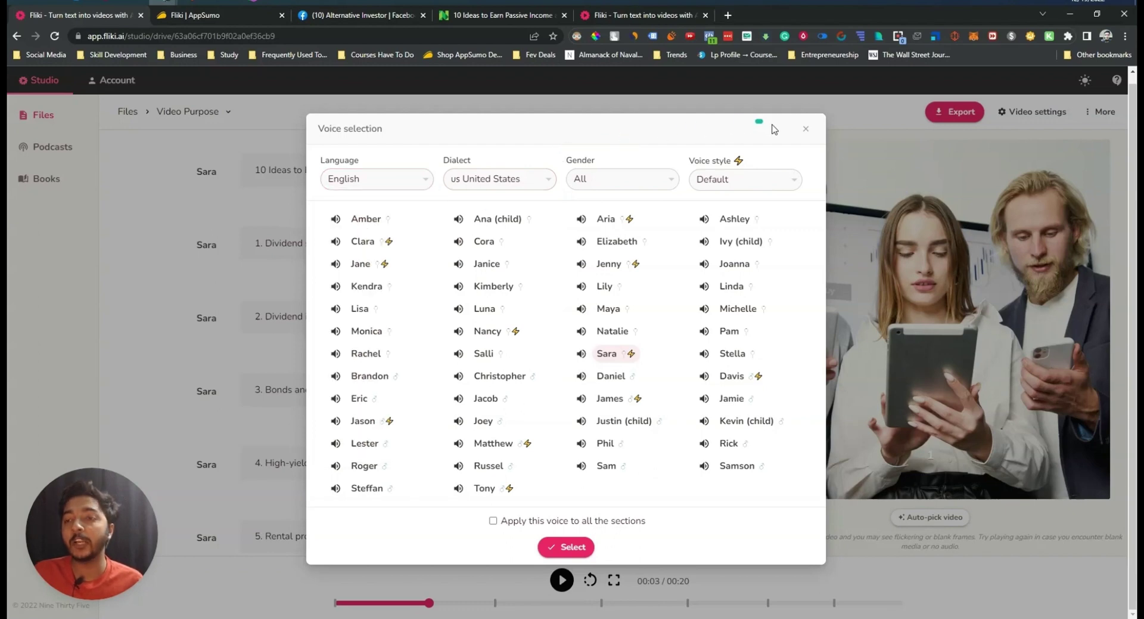
click(804, 130)
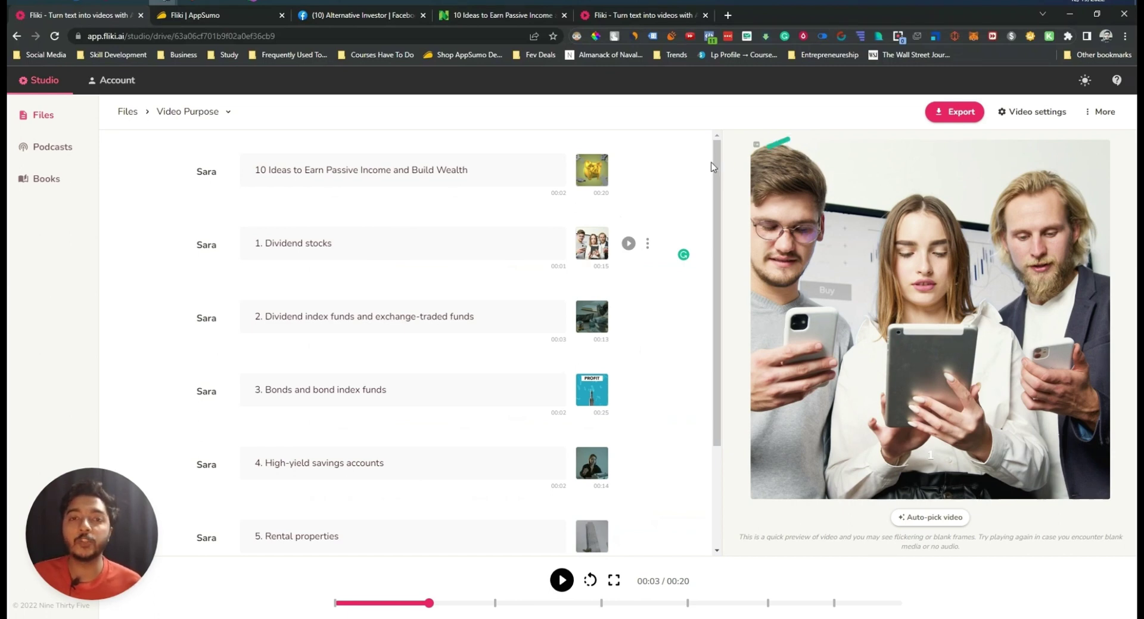
Step: Switch to the Alternative Investor Facebook page and scroll down to the video post
click(353, 19)
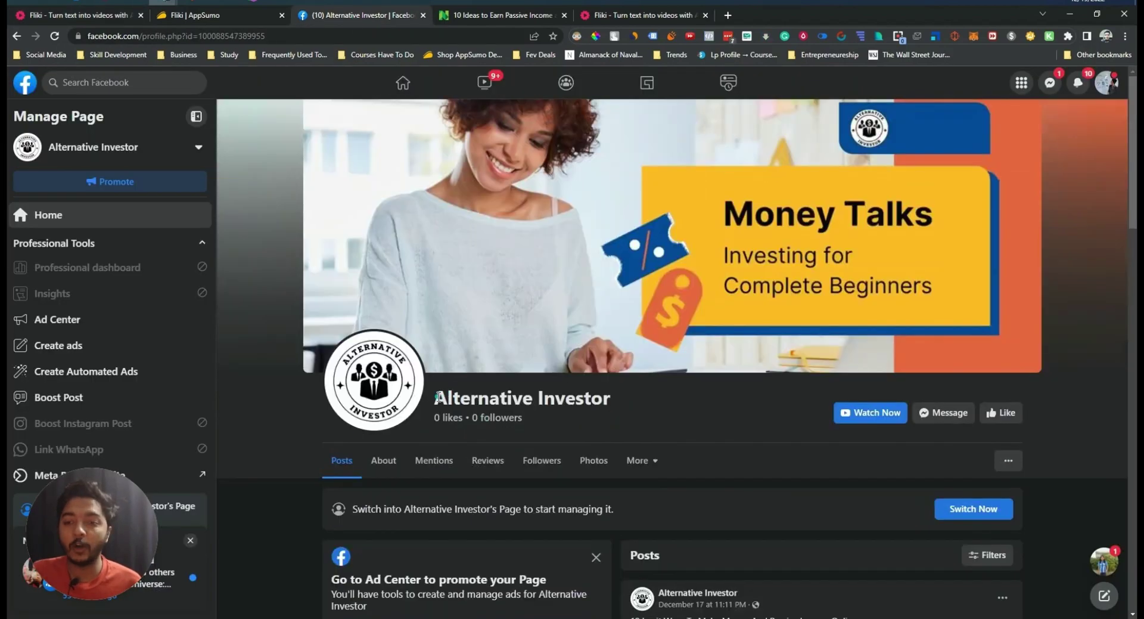
drag(437, 396, 623, 401)
click(629, 418)
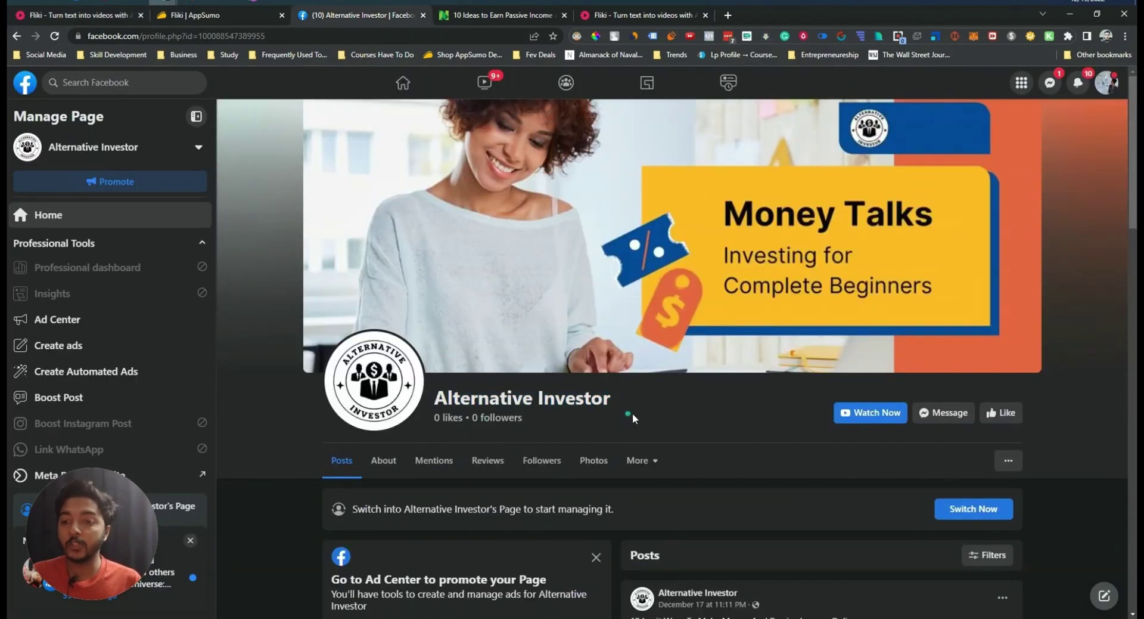
drag(438, 399, 605, 399)
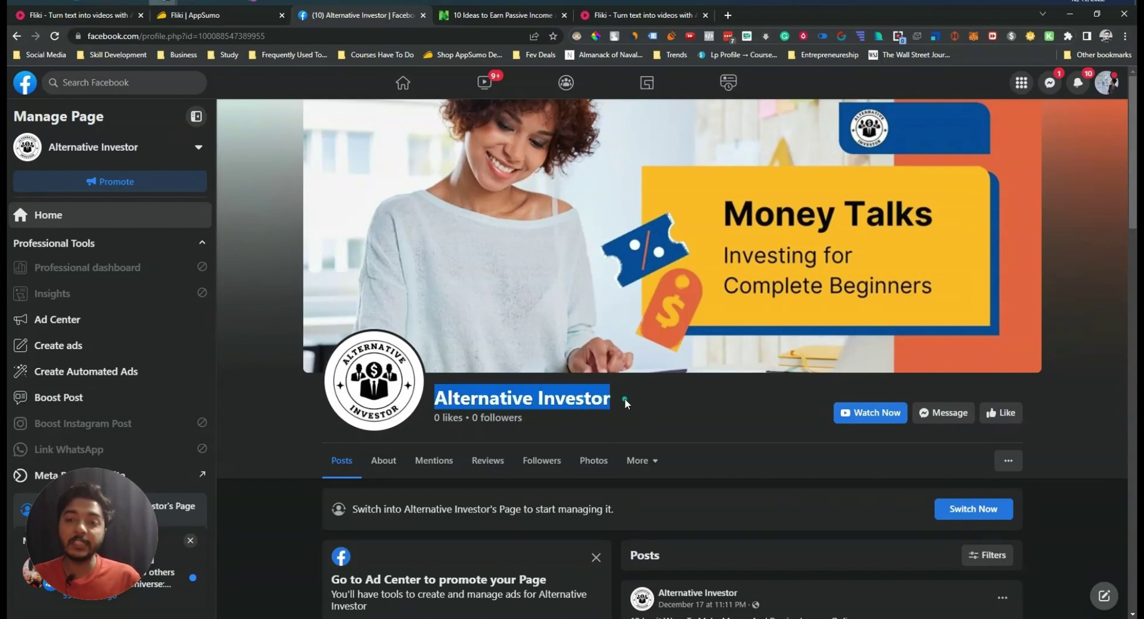
click(453, 397)
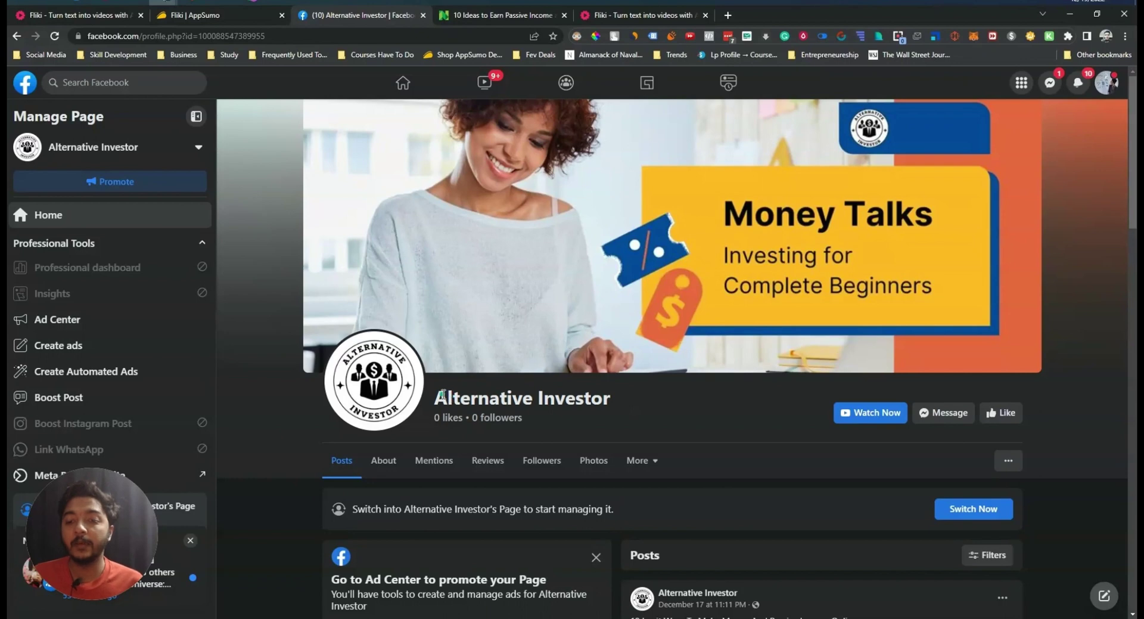
drag(442, 395, 626, 398)
scroll(634, 400, down, 7)
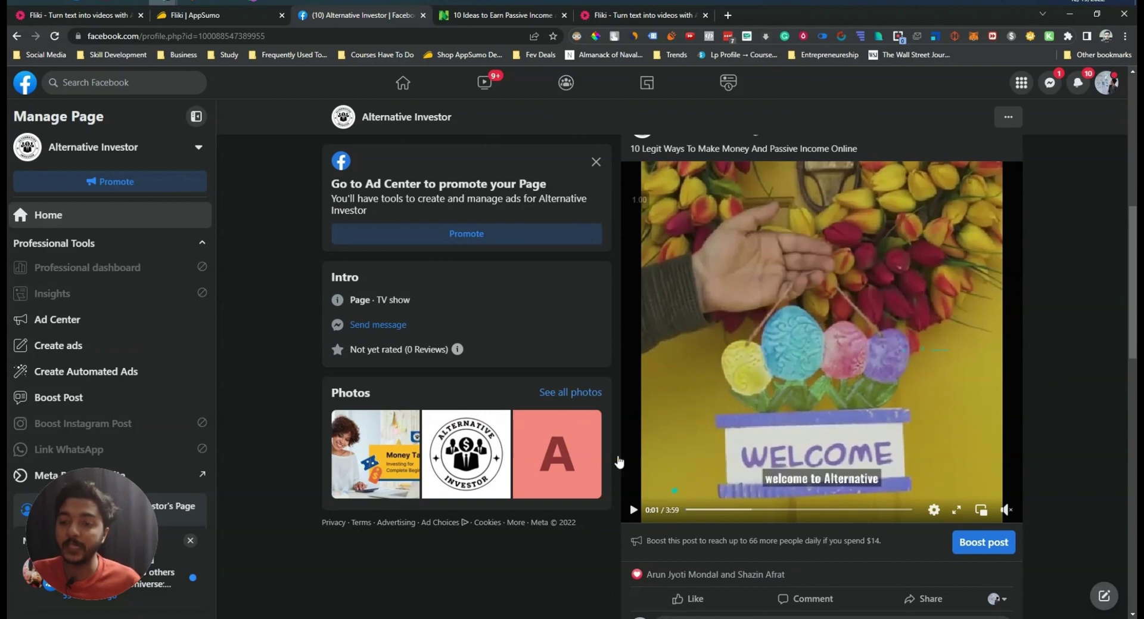
Step: Play the posted passive-income video, pause it at 0:23, and return to Fliki
click(633, 509)
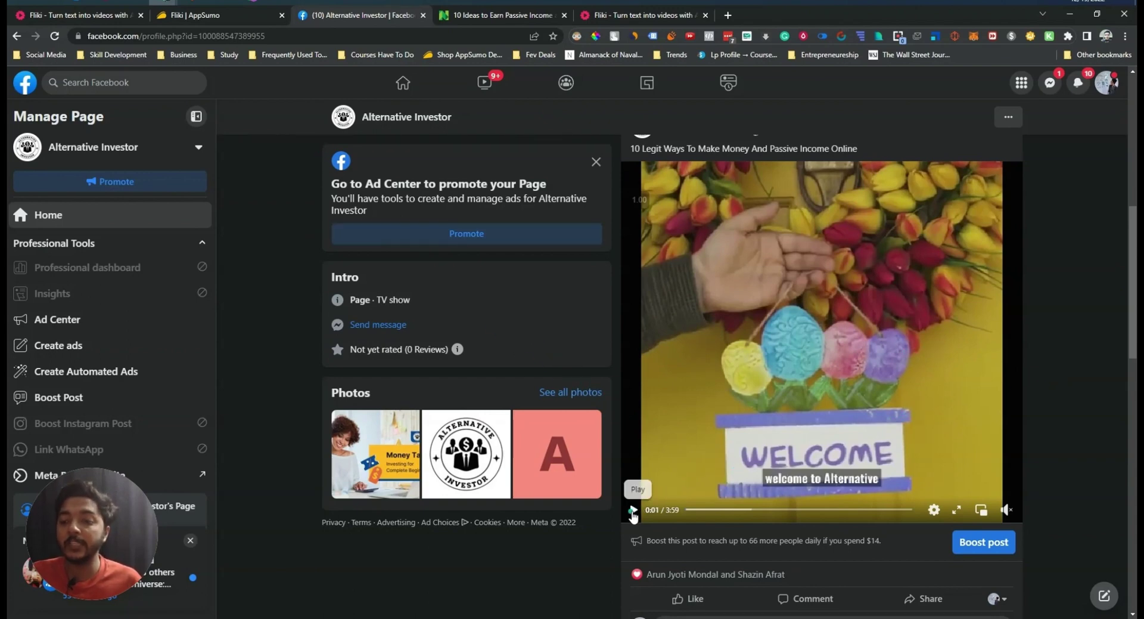
scroll(1025, 481, up, 1)
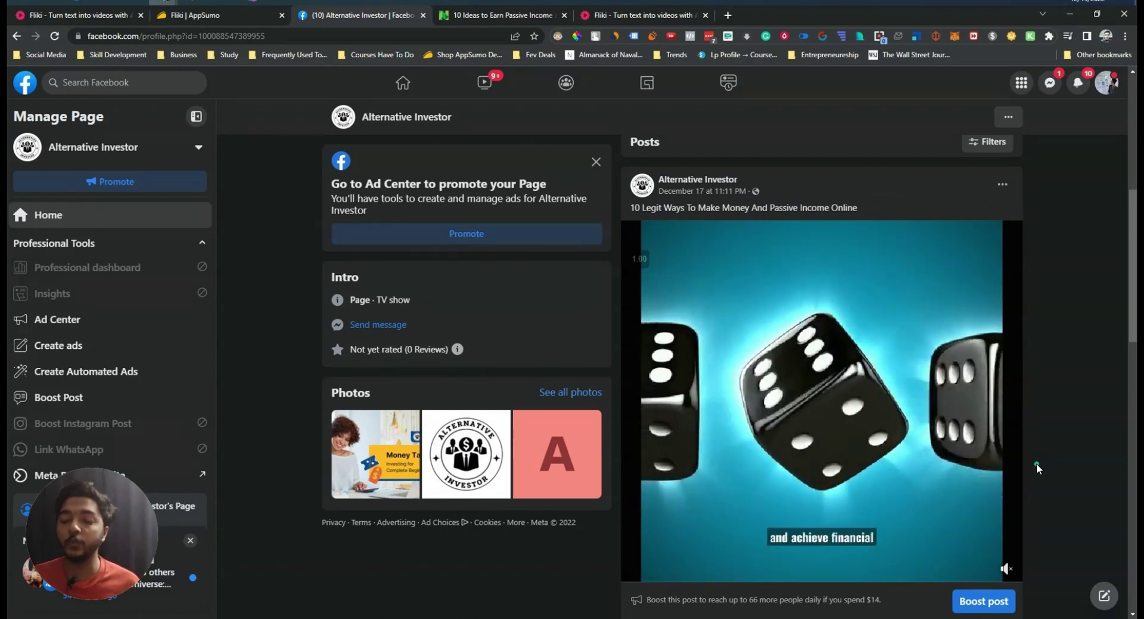
scroll(1037, 468, down, 1)
scroll(1037, 468, down, 1)
scroll(1013, 465, up, 1)
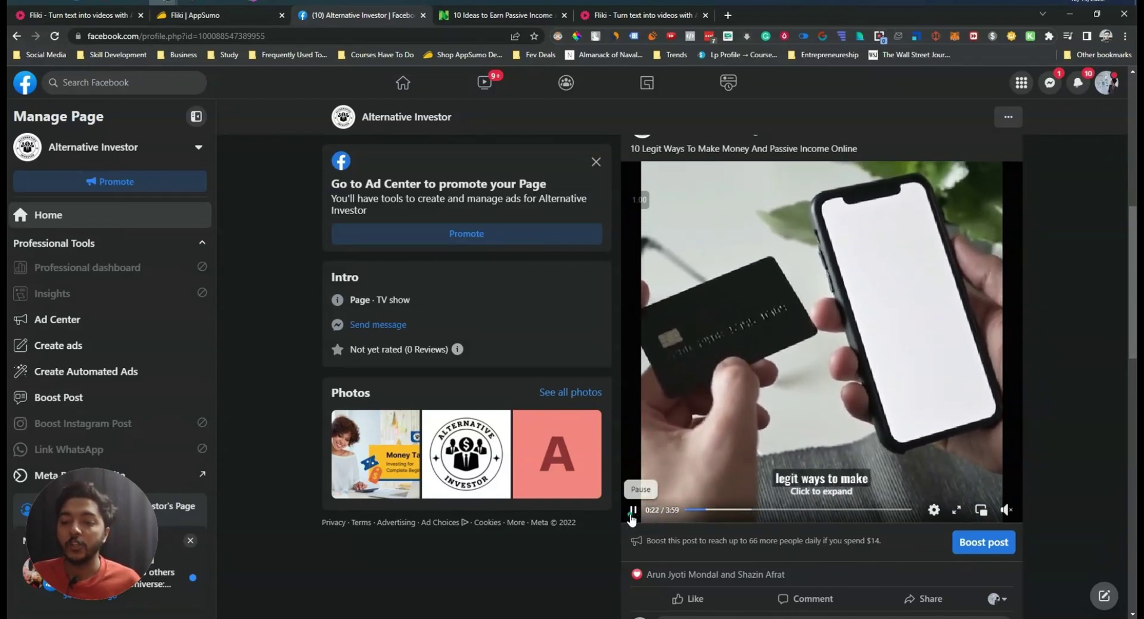
click(632, 511)
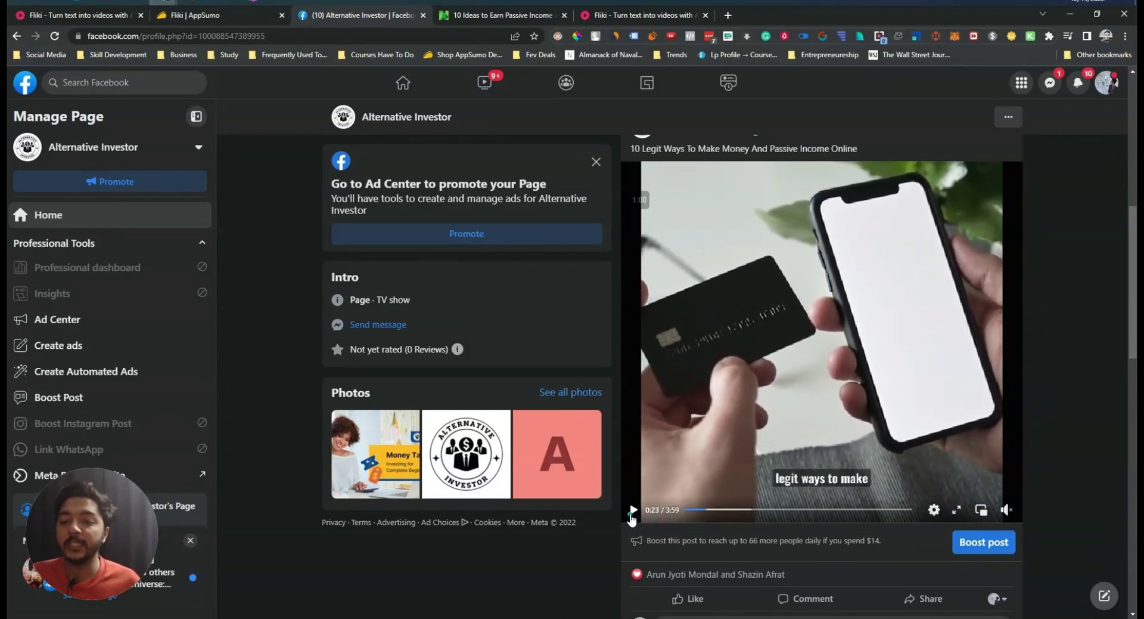
click(113, 16)
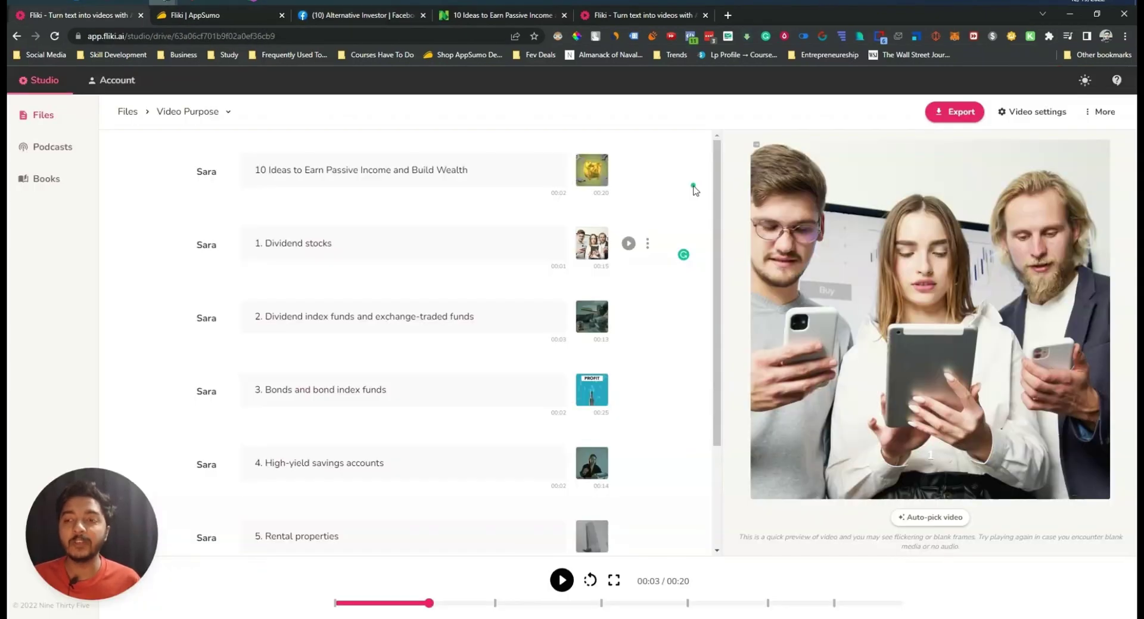
Step: Return to the Fliki file list, glance at the NerdWallet article, then show Fliki's AppSumo lifetime-deal page
click(54, 119)
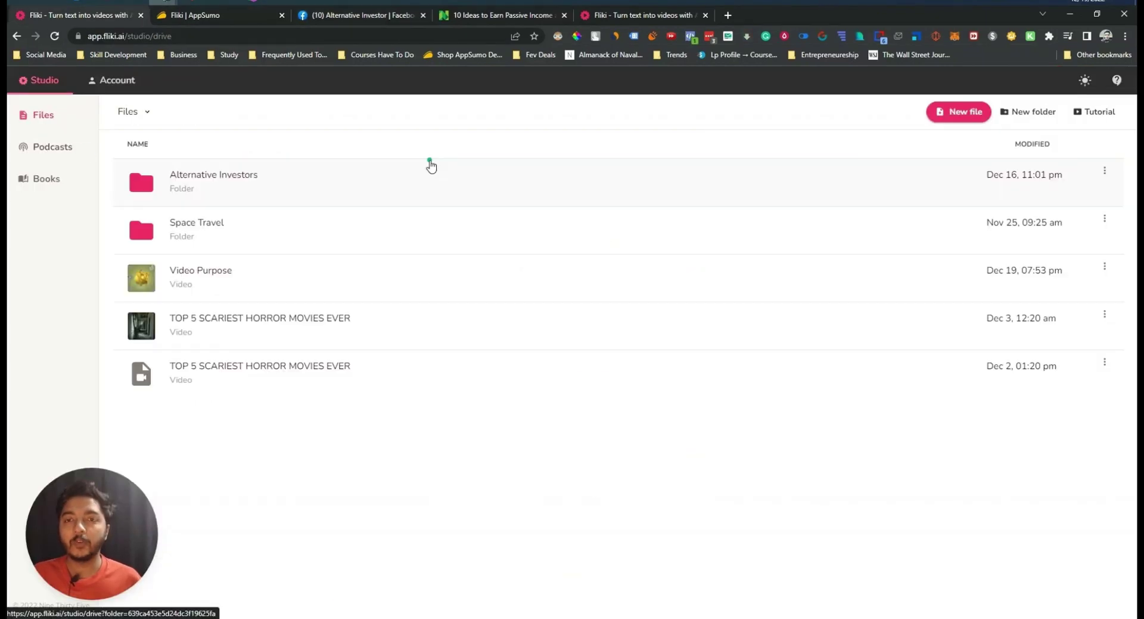
click(498, 16)
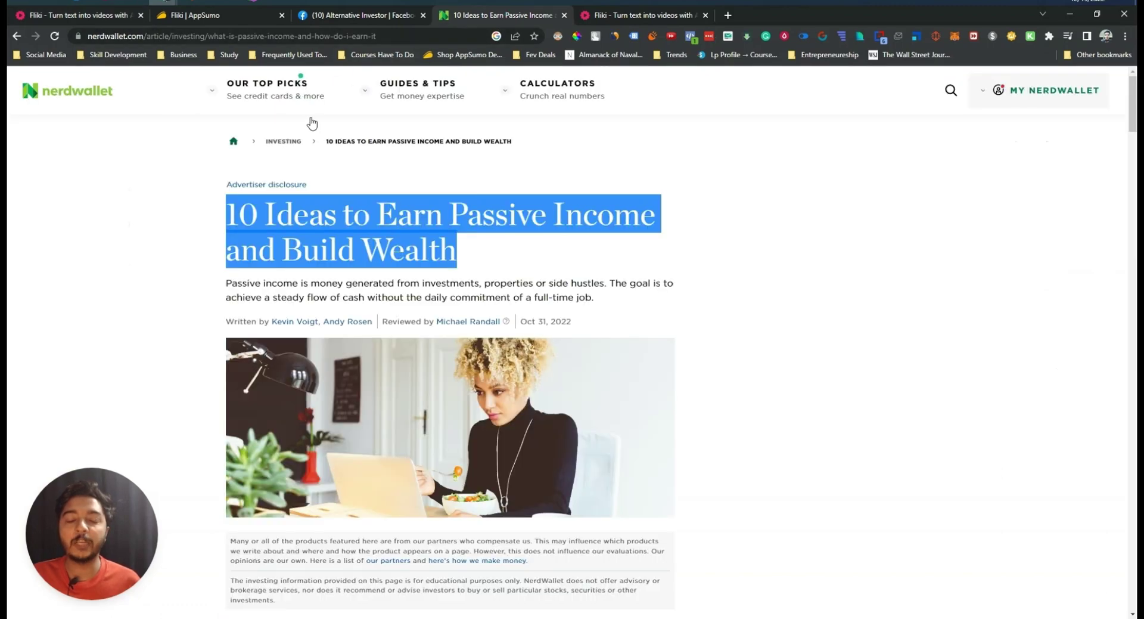
mouse_move(309, 113)
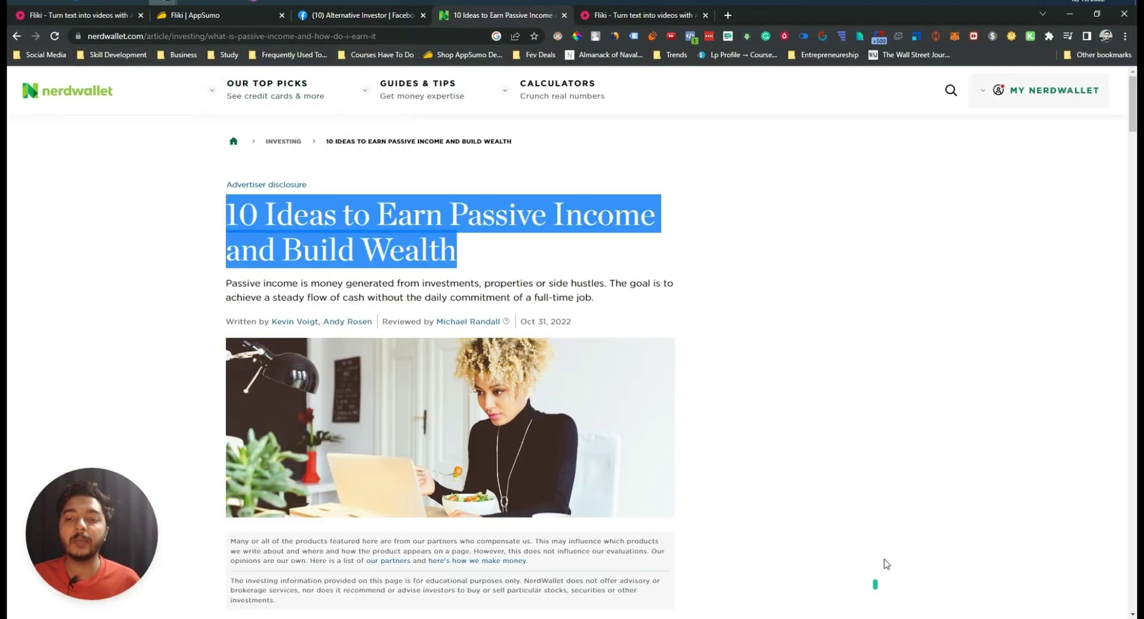
click(805, 320)
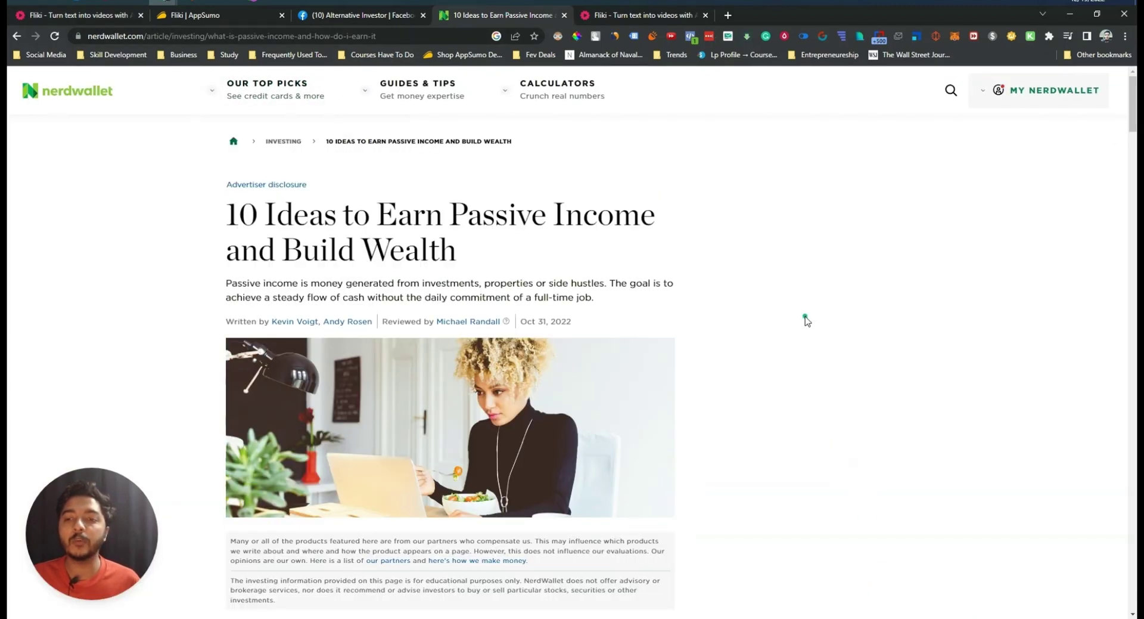
click(98, 15)
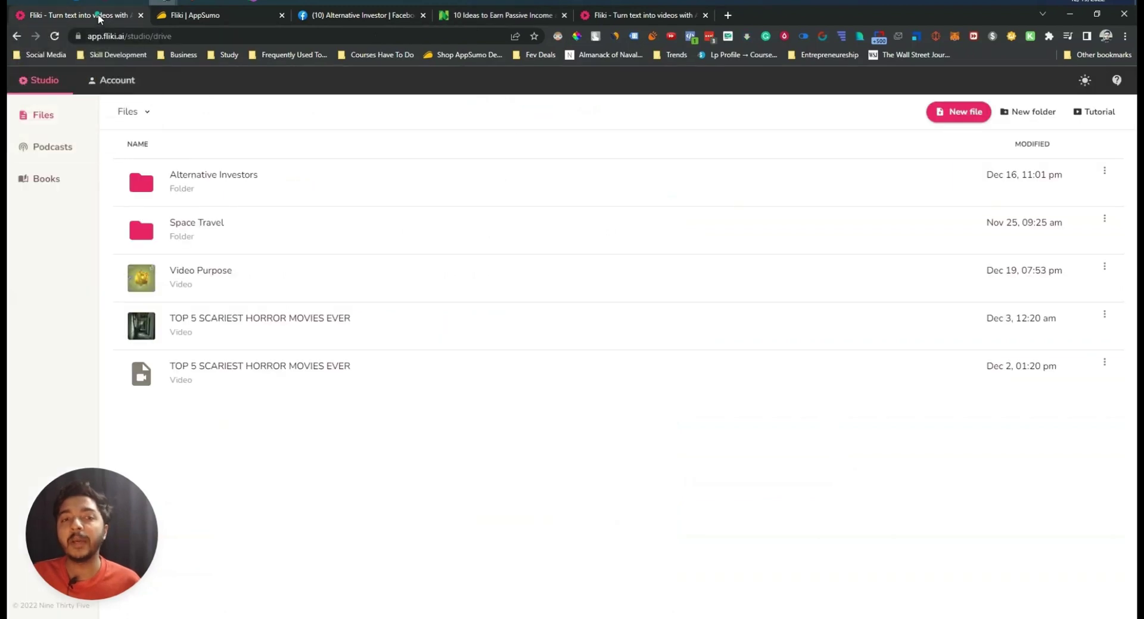
click(176, 17)
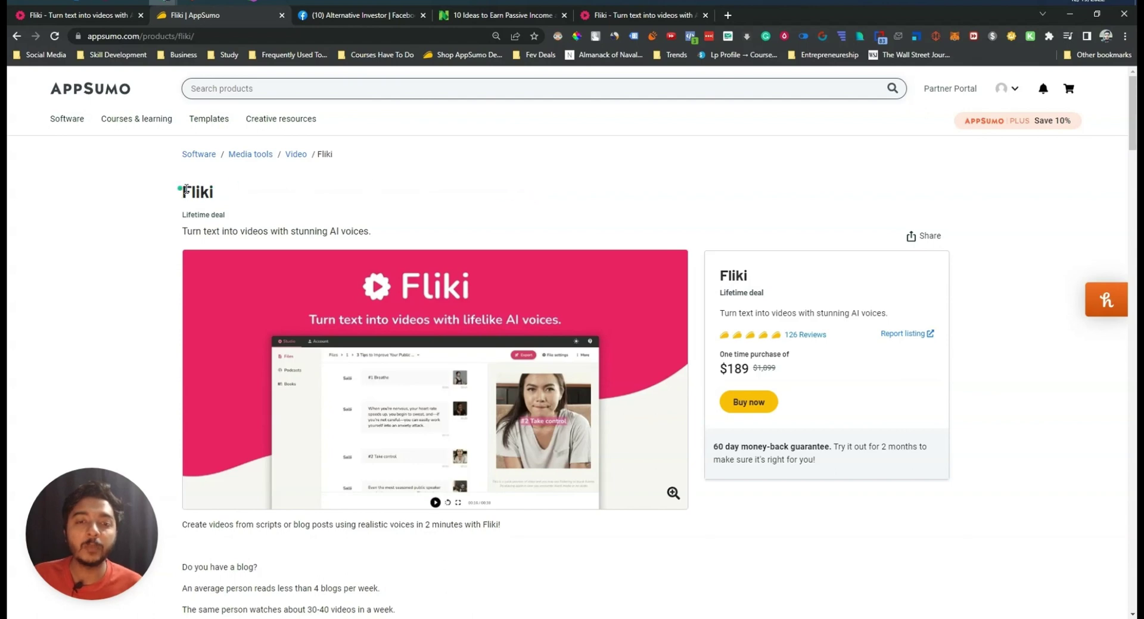
Step: Highlight the Fliki lifetime-deal title on AppSumo, then go to Fliki's pricing page
drag(180, 187, 392, 225)
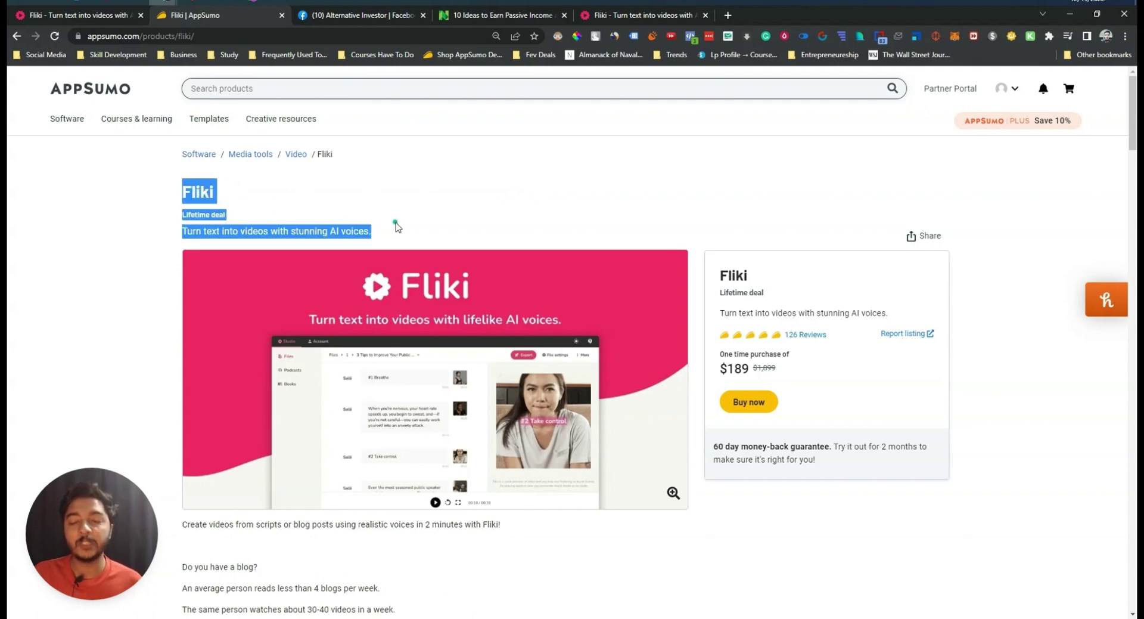
key(ctrl+5)
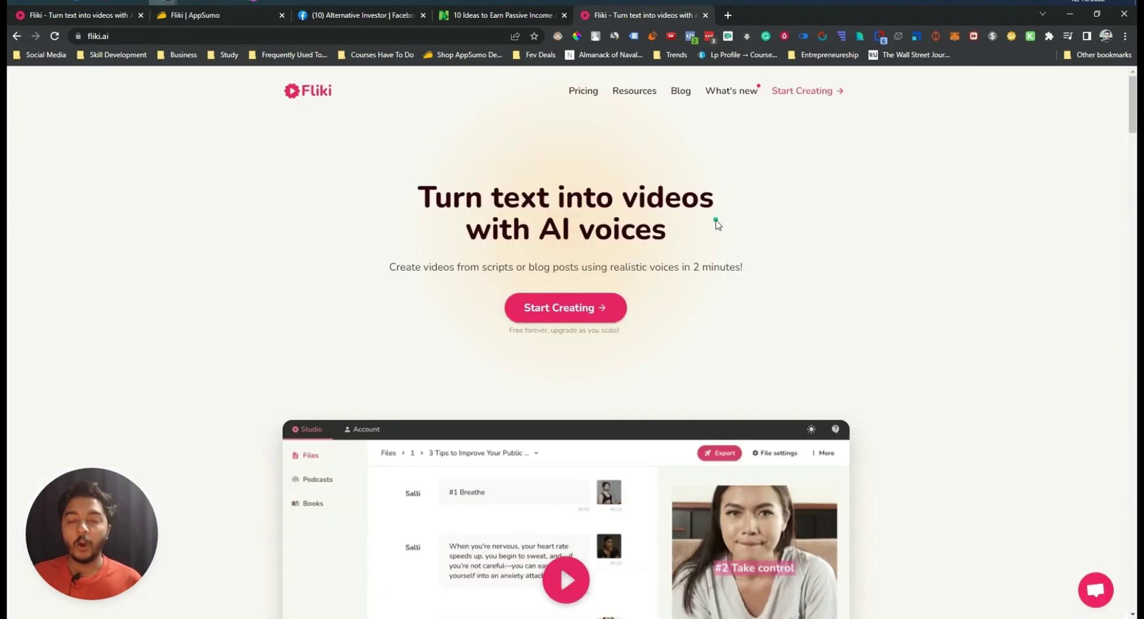
click(586, 91)
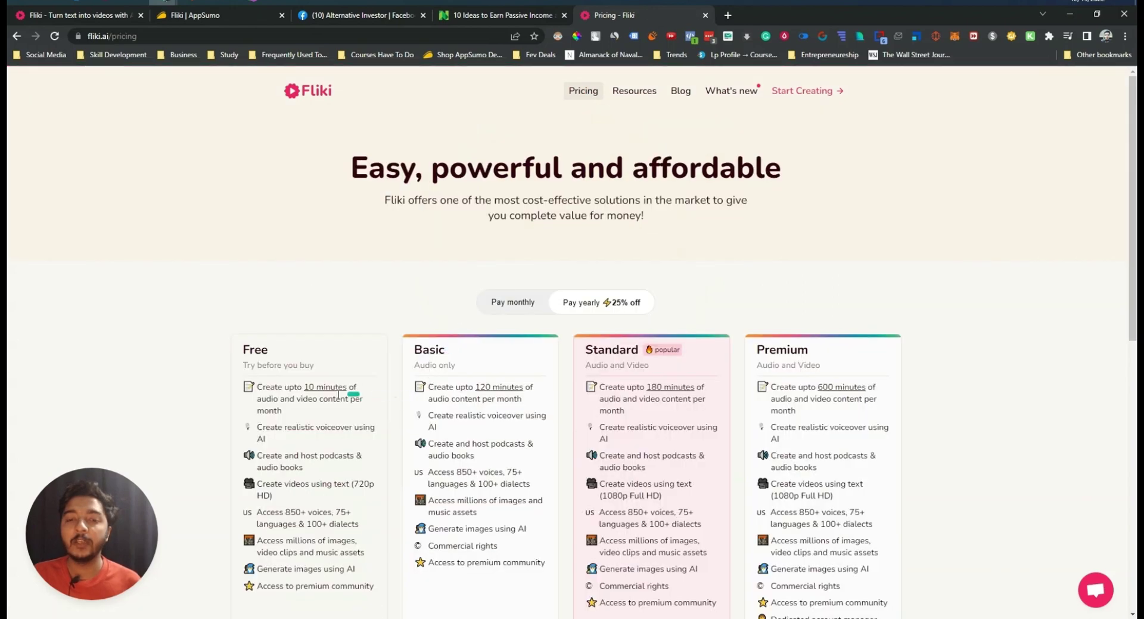
Step: Switch the plans to yearly billing, showing $6, $21 and $66 per month
scroll(328, 387, down, 2)
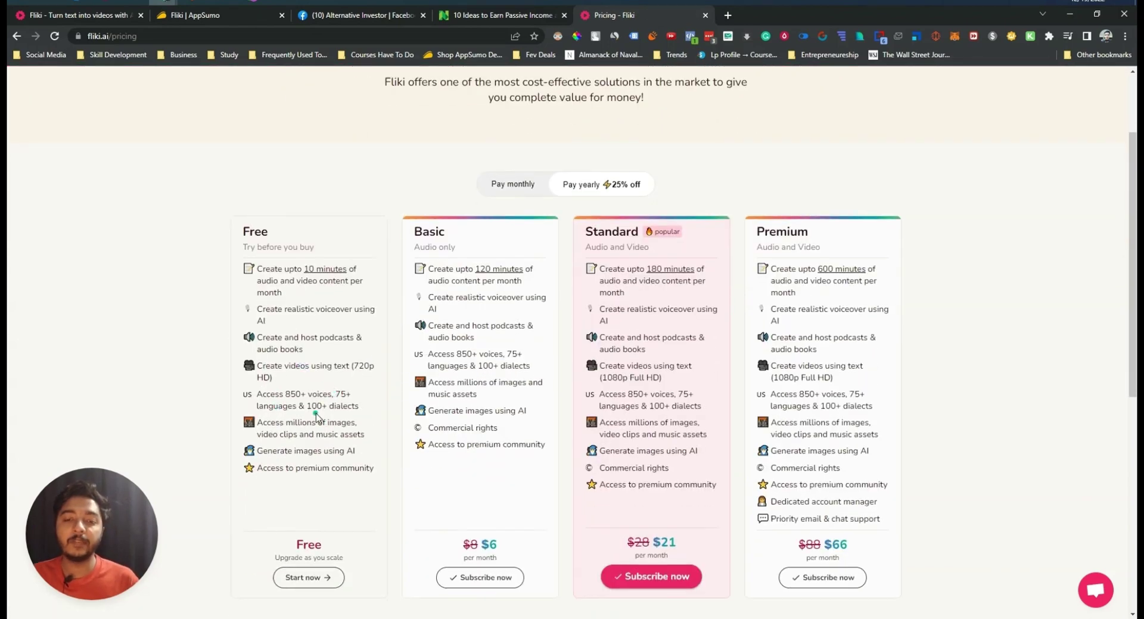
scroll(316, 417, down, 1)
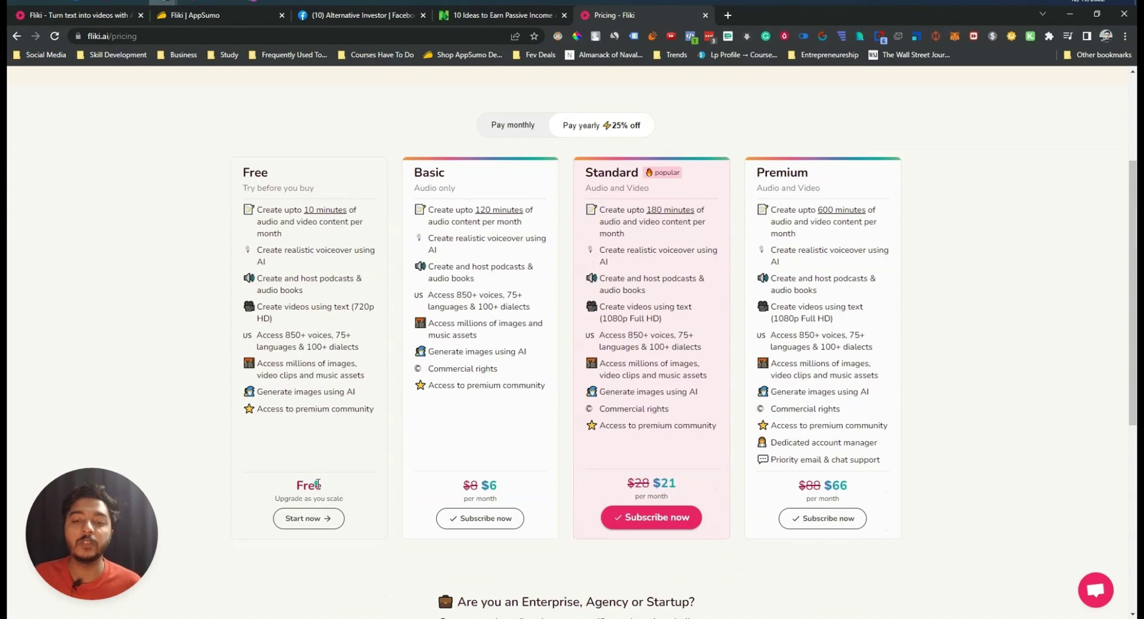
scroll(358, 491, up, 1)
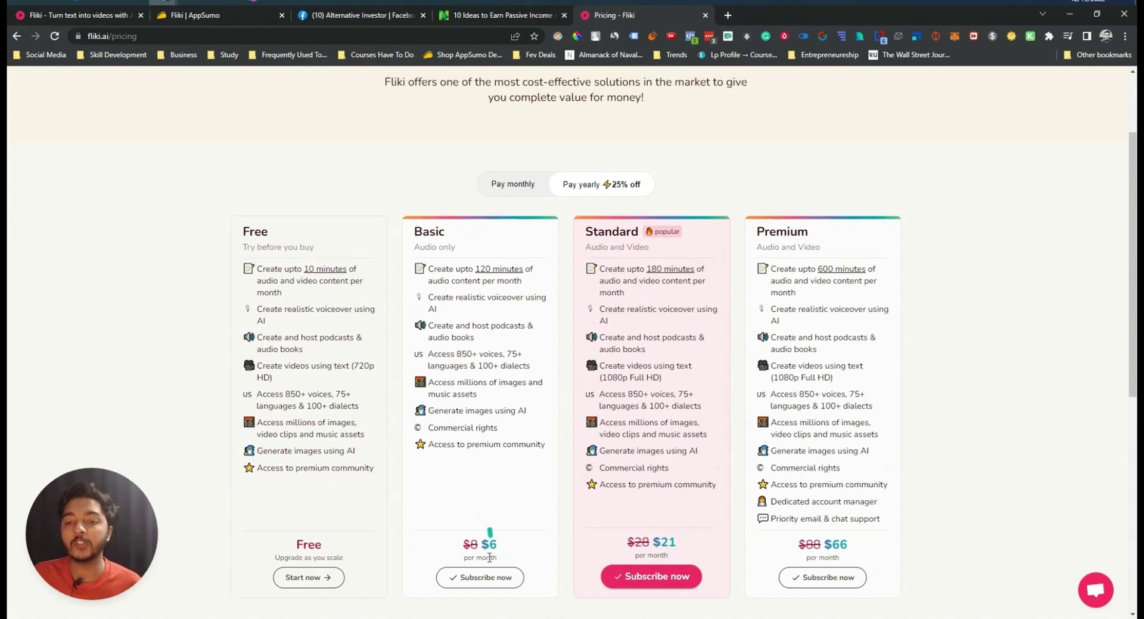
scroll(450, 587, down, 1)
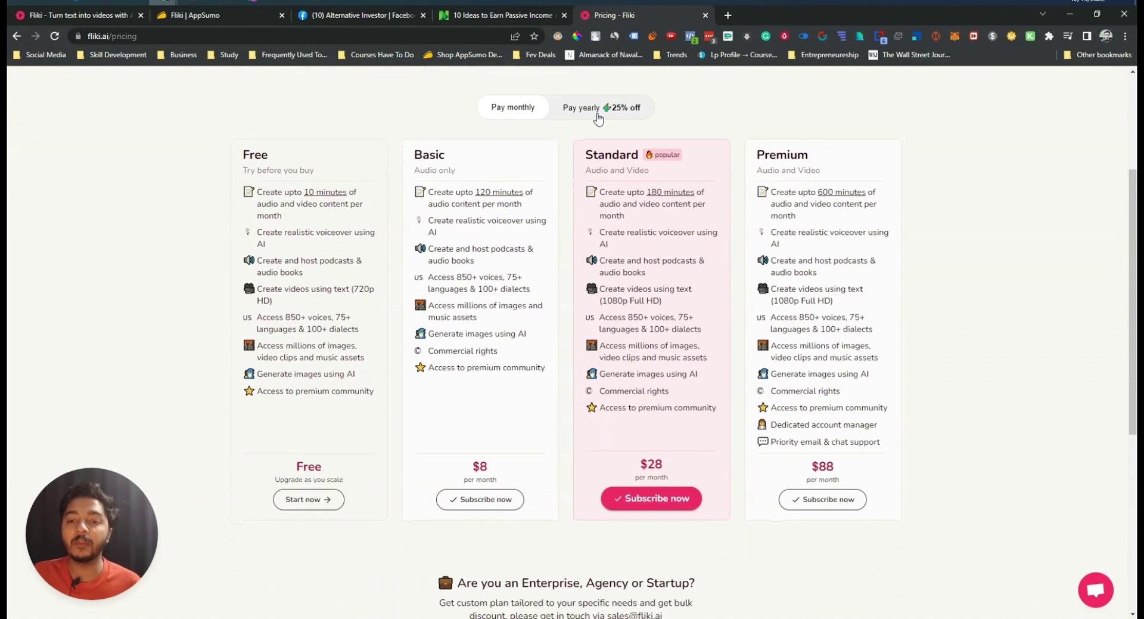
click(591, 108)
scroll(655, 238, up, 1)
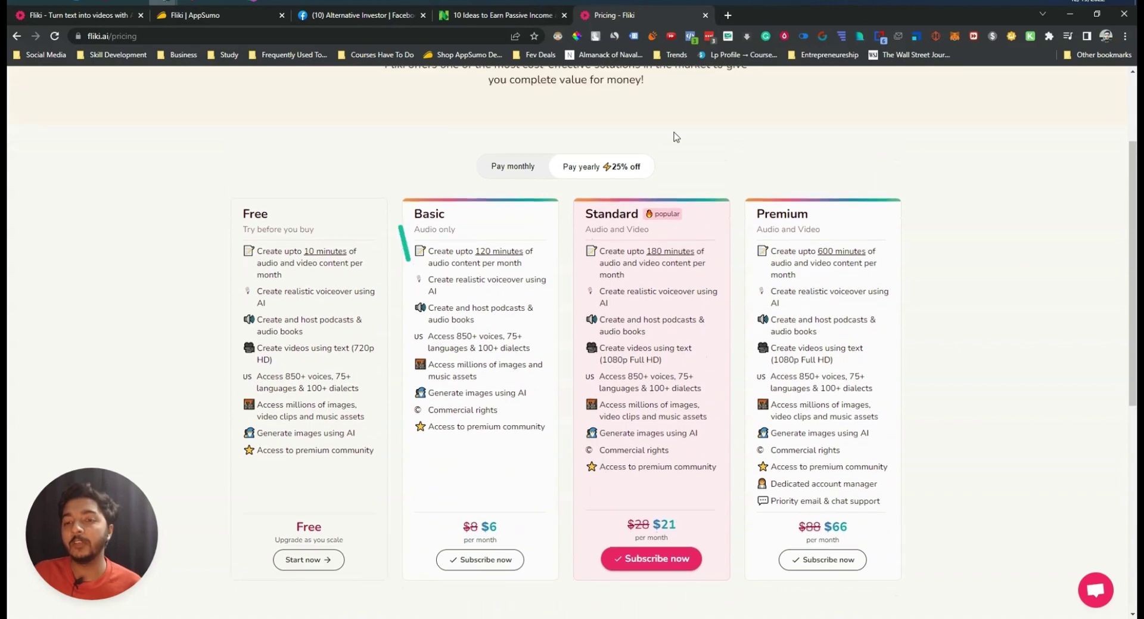